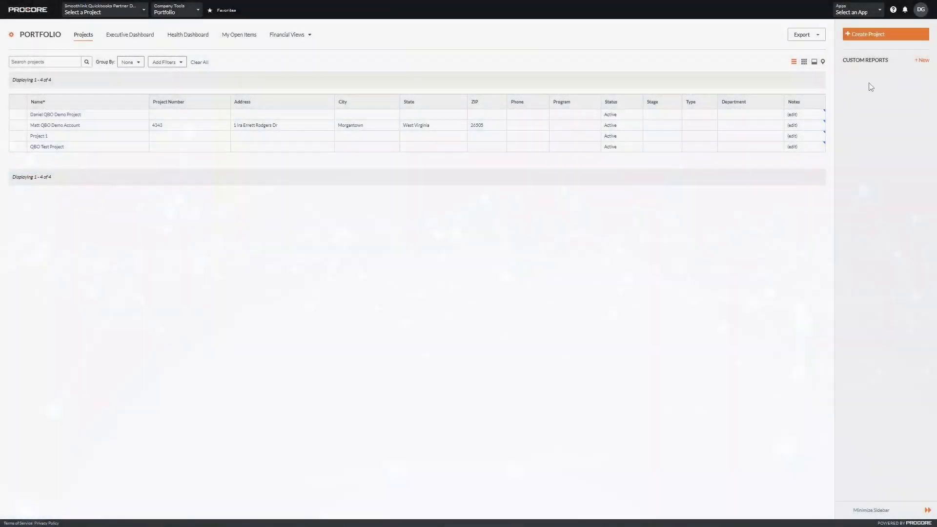
# Start a project named QuickBooks Online Test Project with total value 5,000,000.00, start date 12/24/2022 and completion date 12/24/2024.
pyautogui.click(882, 40)
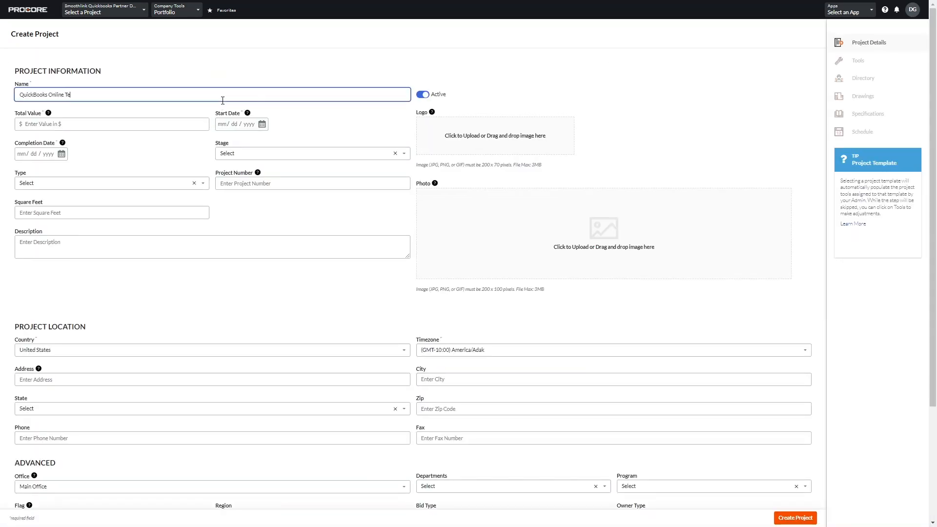
pyautogui.click(158, 127)
pyautogui.click(229, 124)
pyautogui.click(303, 218)
pyautogui.click(61, 153)
pyautogui.click(80, 173)
pyautogui.click(73, 249)
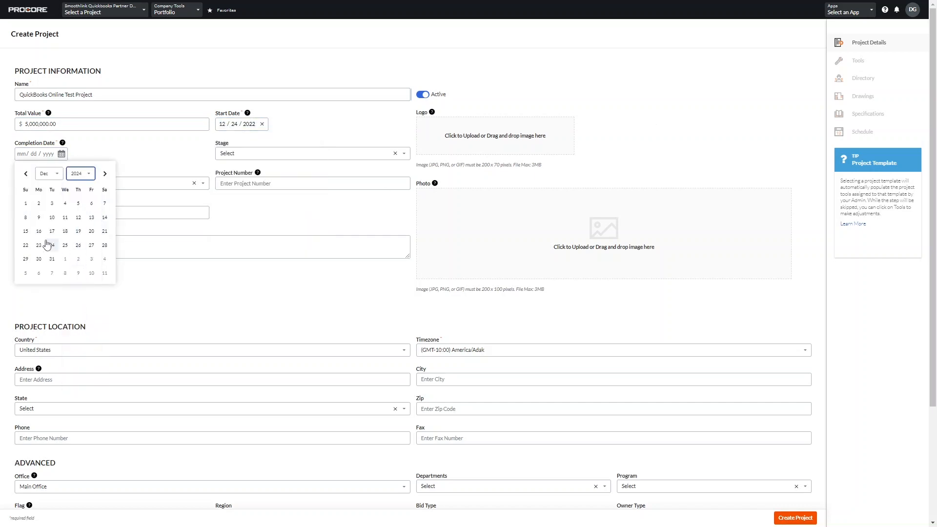
pyautogui.click(52, 245)
# Create the project with Test Customer as its customer and enable all project tools.
pyautogui.scroll(-3, 497, 312)
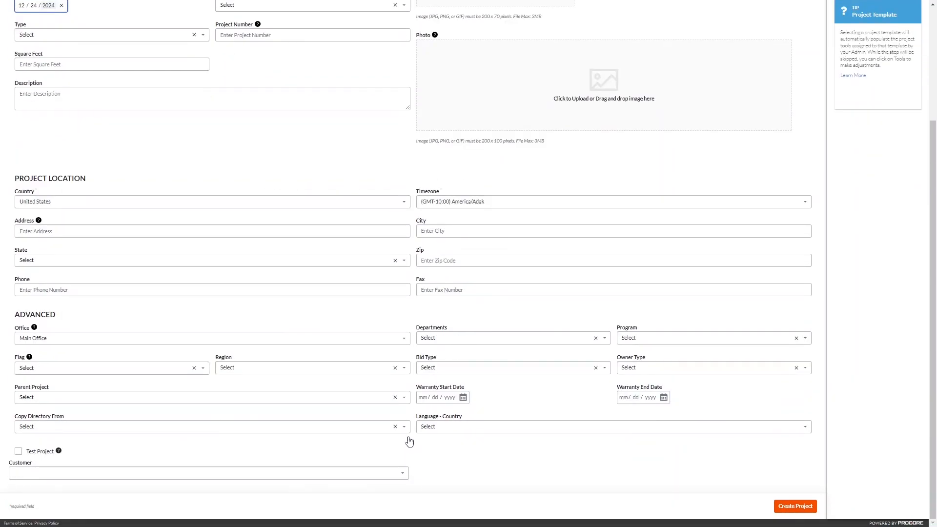
pyautogui.click(399, 474)
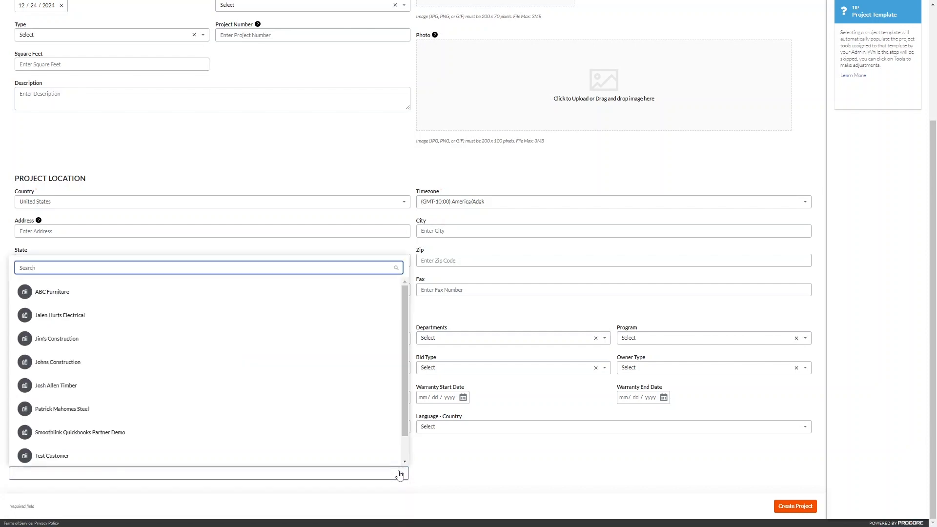
pyautogui.scroll(-1, 355, 413)
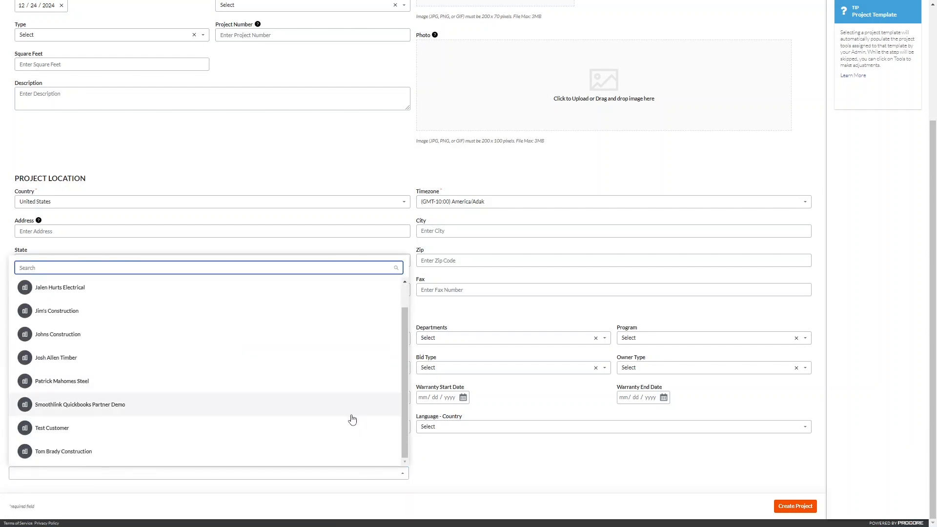
pyautogui.click(351, 425)
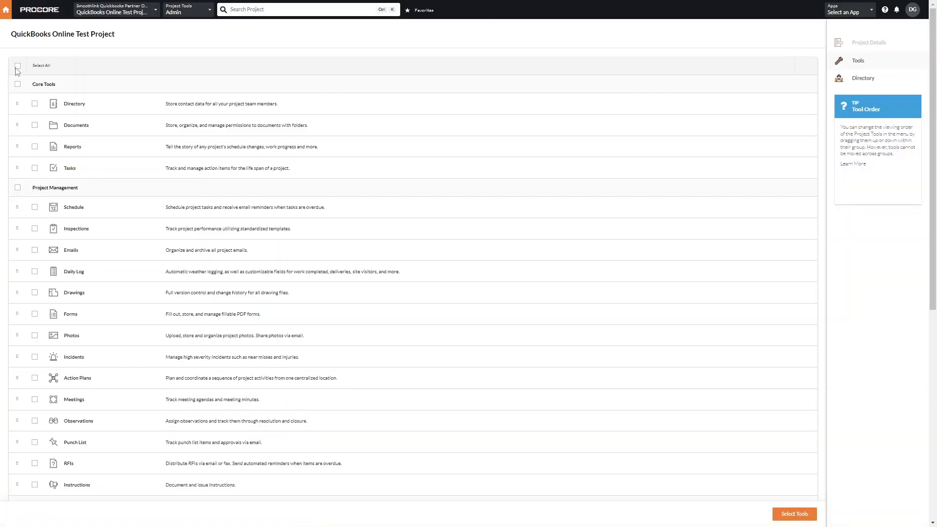
pyautogui.click(796, 514)
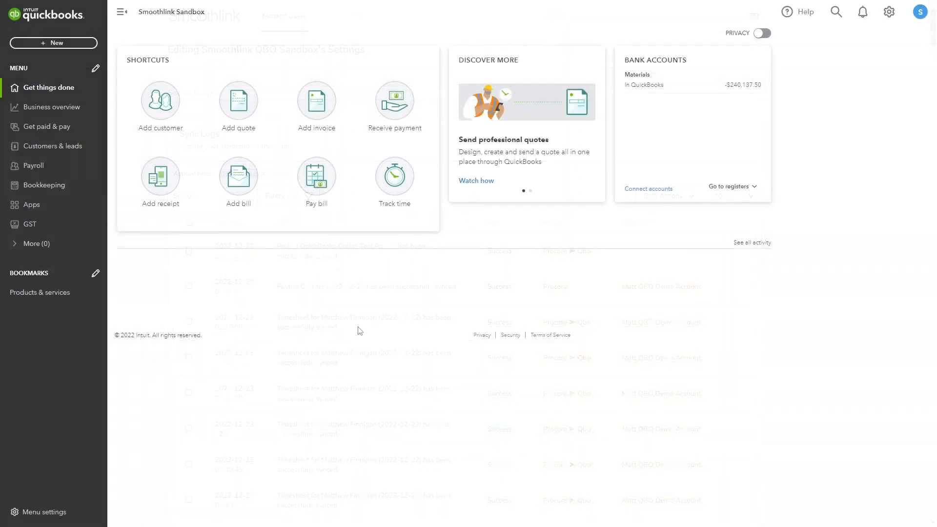
# Switch to QuickBooks Online and locate QuickBooks Online Test Project under Test Customer in the customer list.
pyautogui.click(65, 147)
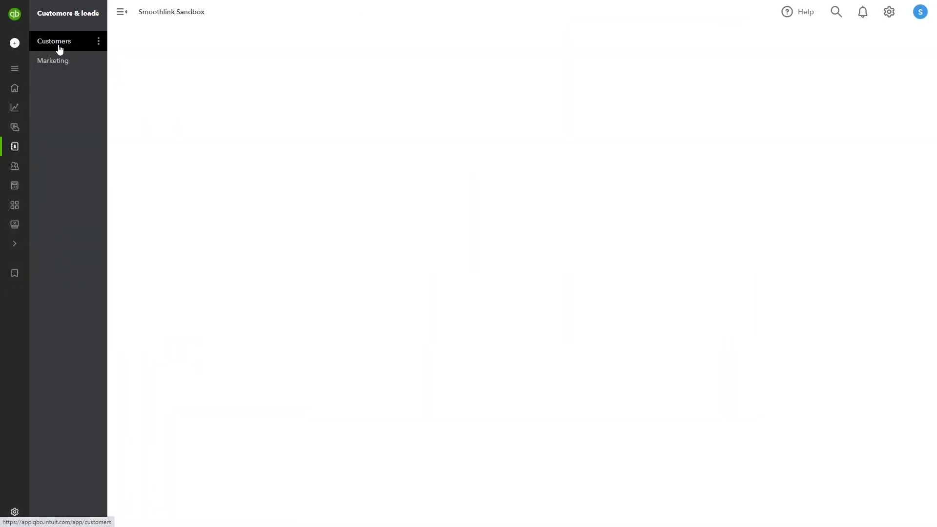
pyautogui.scroll(-1, 303, 180)
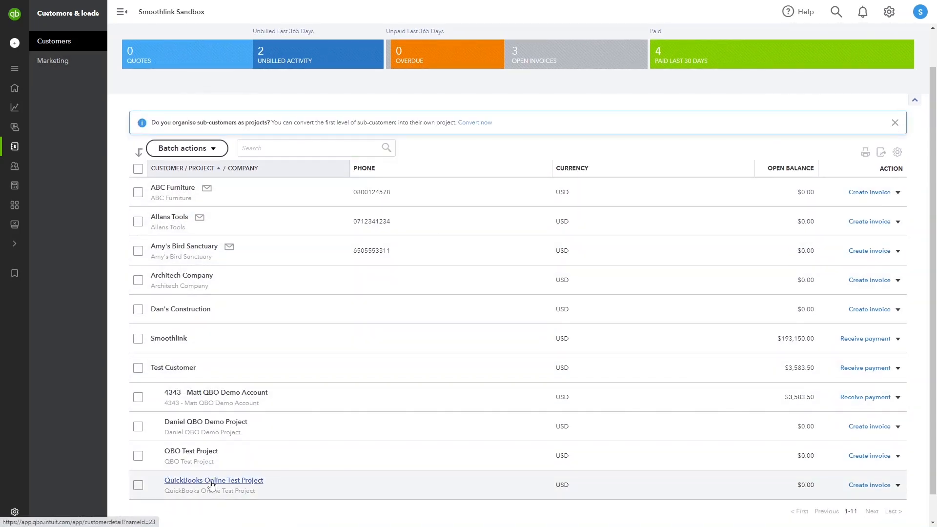
pyautogui.click(138, 485)
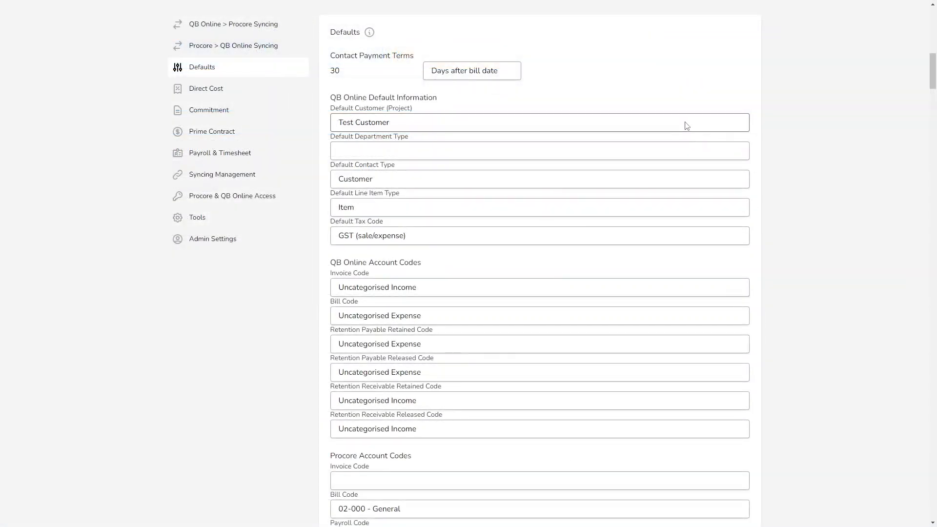
# In the Smoothlink defaults, choose Test Customer as the Default Customer (Project).
pyautogui.click(686, 123)
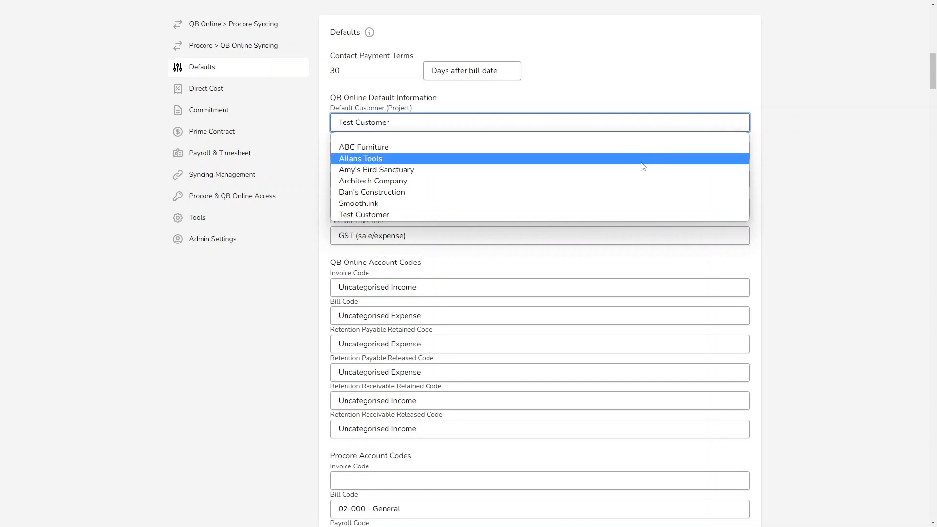
pyautogui.click(621, 214)
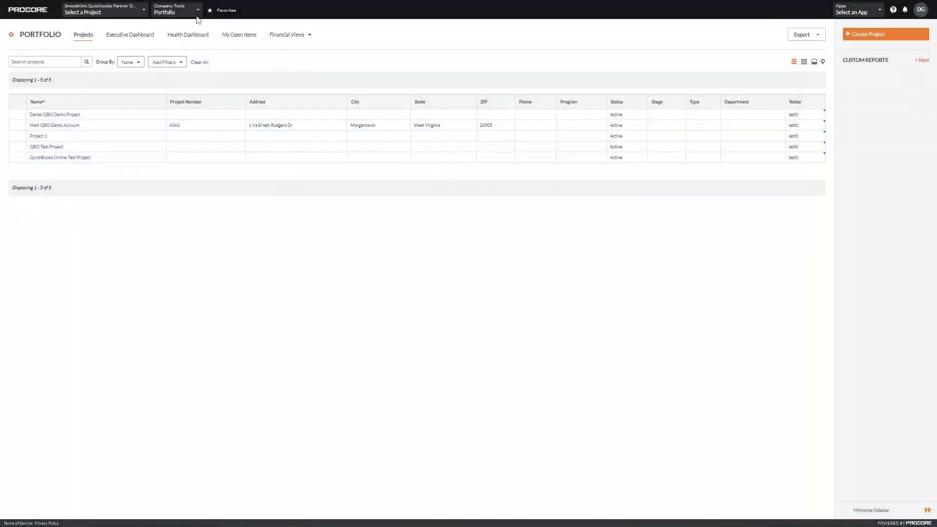
# In Procore, open the company's Work Breakdown Structure settings and export the Cost Code segment as CSV.
pyautogui.click(197, 15)
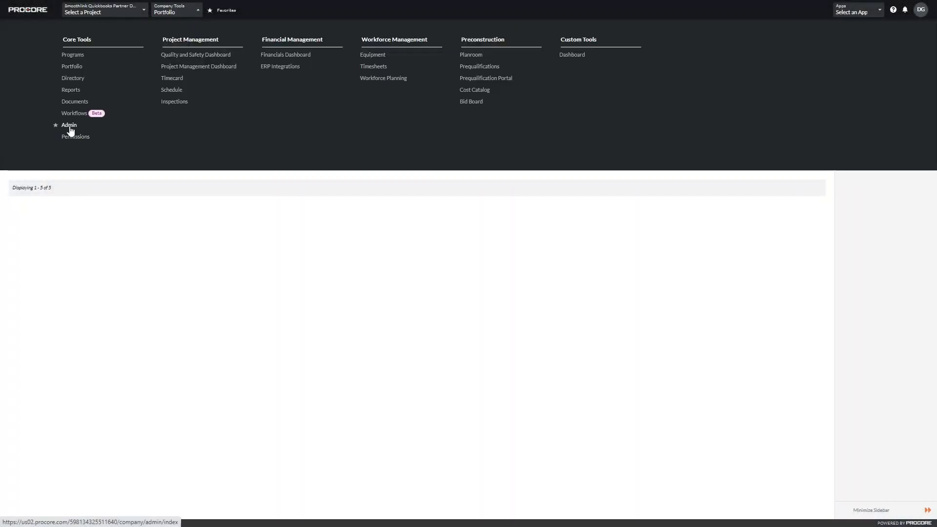
pyautogui.click(70, 130)
pyautogui.click(895, 190)
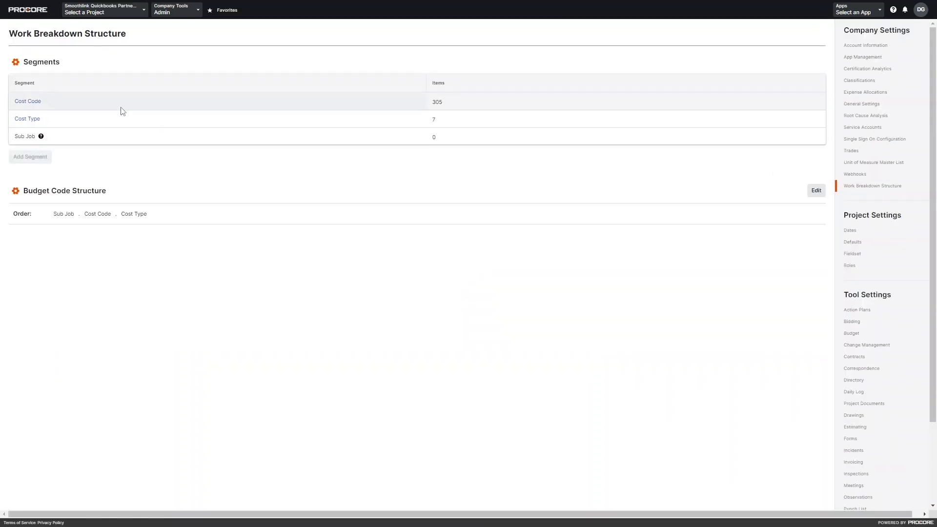
pyautogui.click(35, 102)
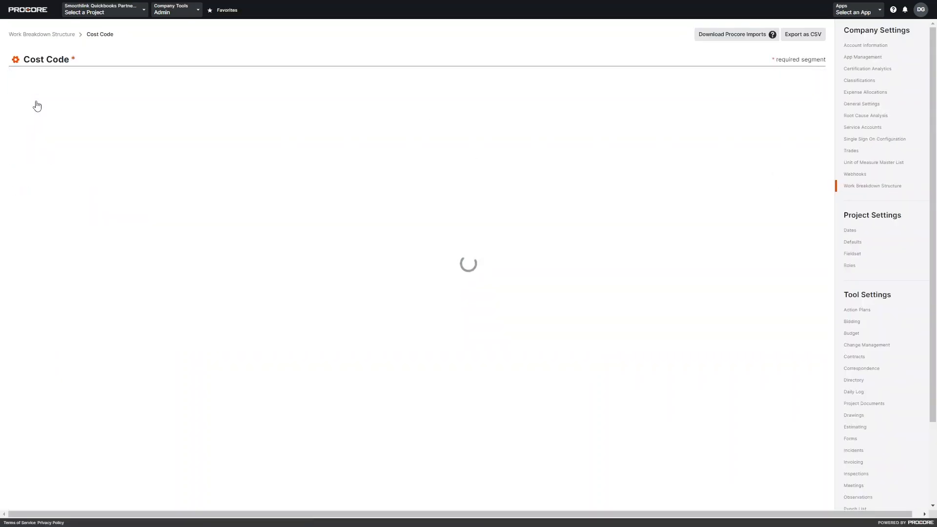
pyautogui.click(800, 41)
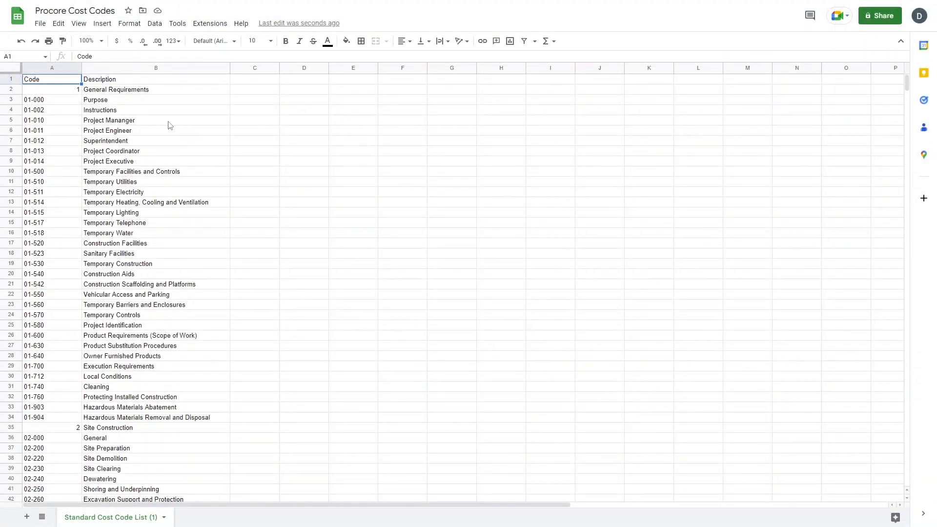
# Examine the codes and descriptions in the Procore Cost Codes spreadsheet, including the Site Construction division row.
pyautogui.scroll(-10, 133, 147)
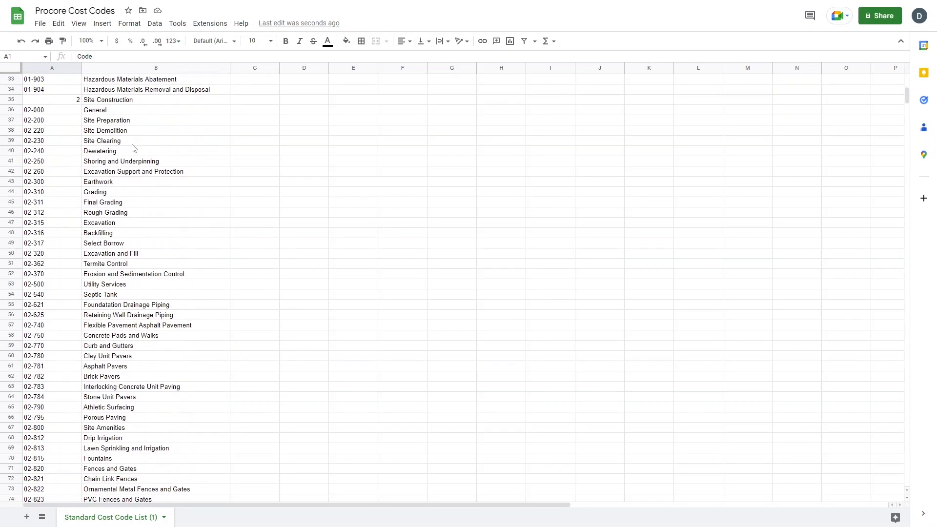
pyautogui.scroll(3, 133, 146)
pyautogui.scroll(4, 132, 147)
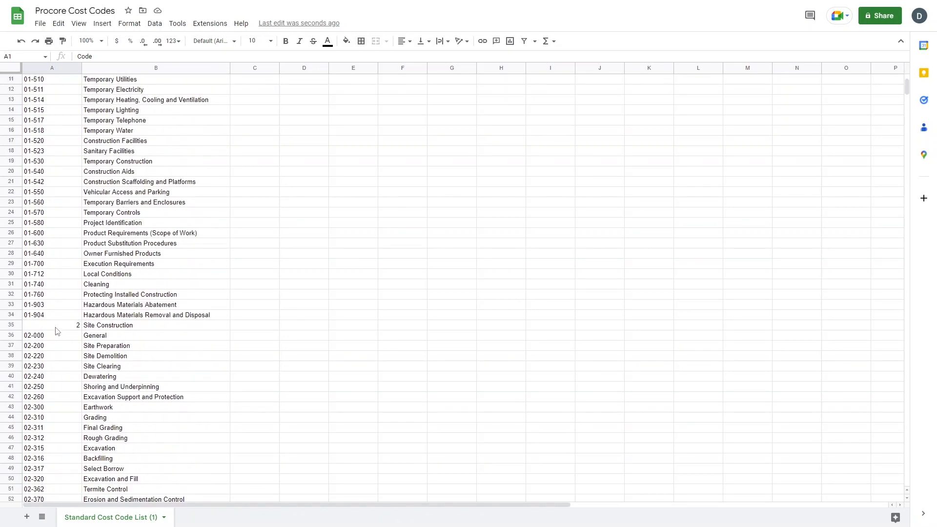
pyautogui.moveTo(57, 332); pyautogui.dragTo(125, 328)
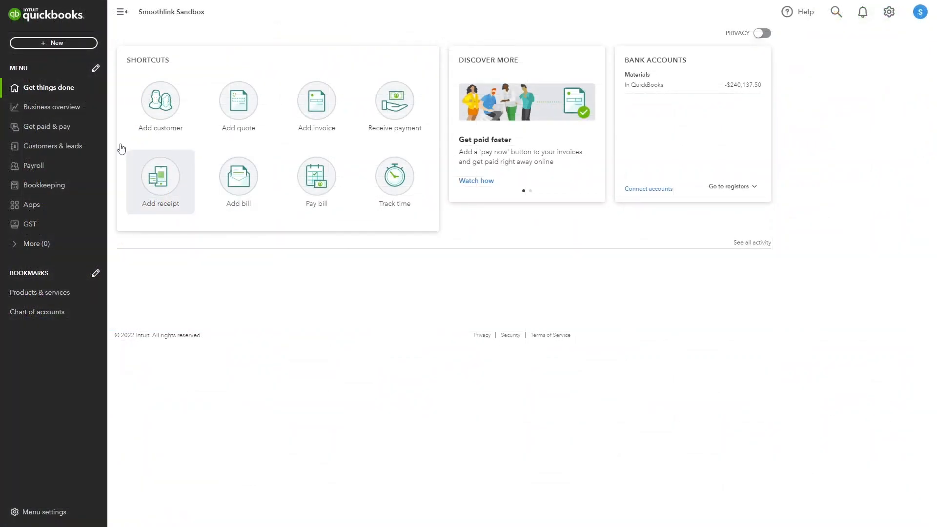
# In QuickBooks Online, run the Account List report from the chart of accounts and export it to Excel.
pyautogui.click(34, 184)
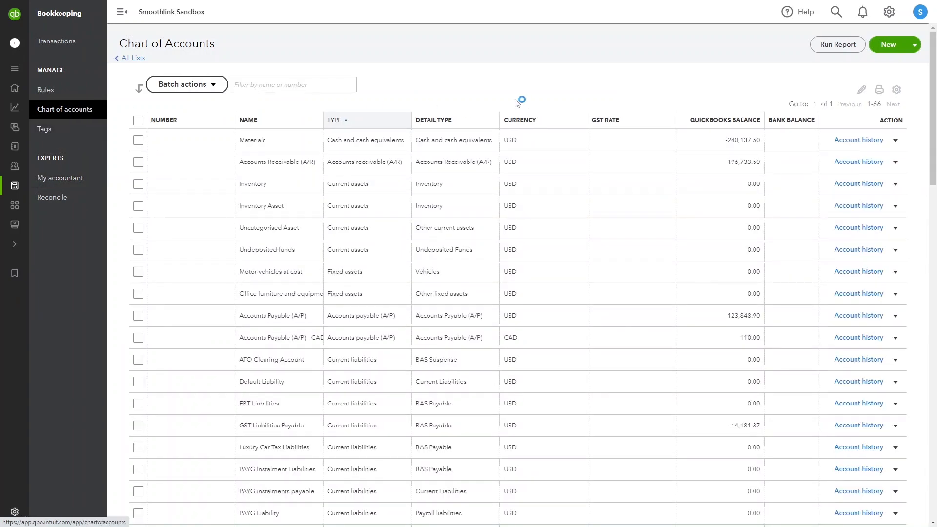
pyautogui.click(836, 46)
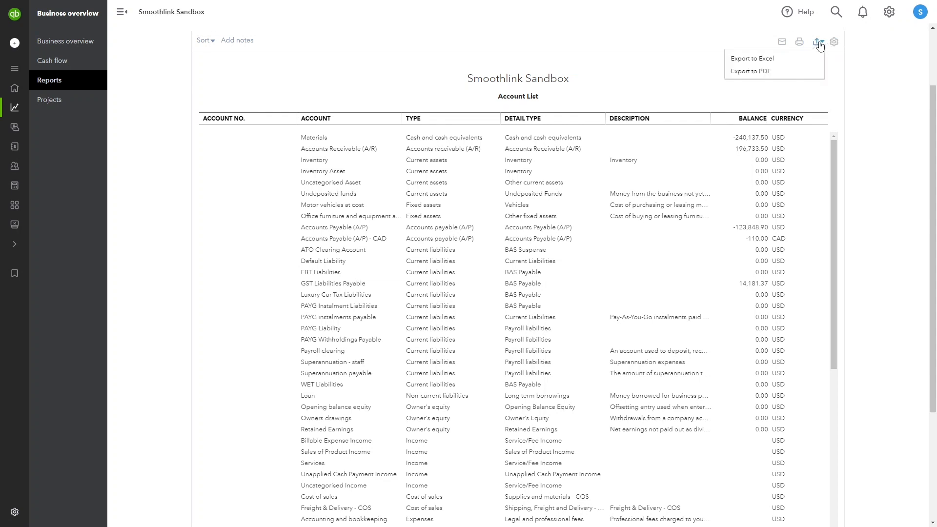
pyautogui.click(785, 59)
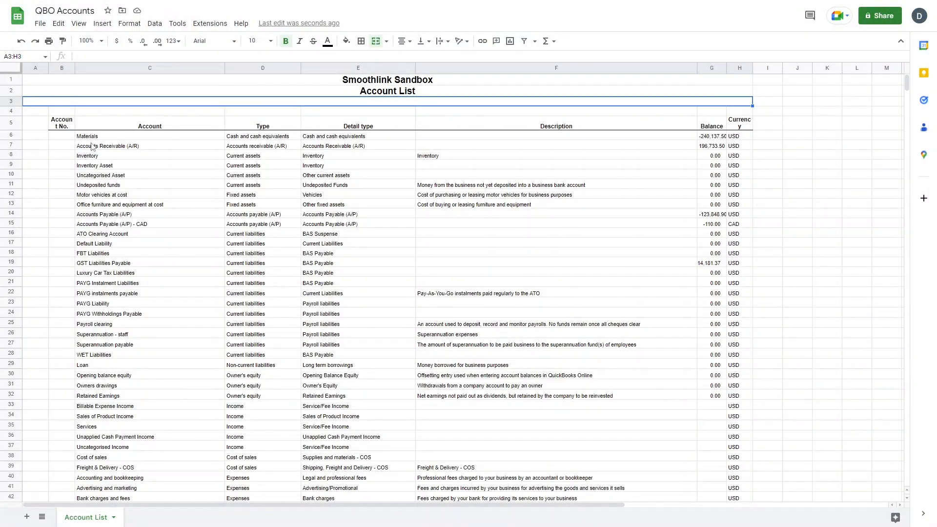
# Examine the account number and account name columns in the QBO Accounts spreadsheet.
pyautogui.click(109, 114)
pyautogui.moveTo(59, 125); pyautogui.dragTo(72, 270)
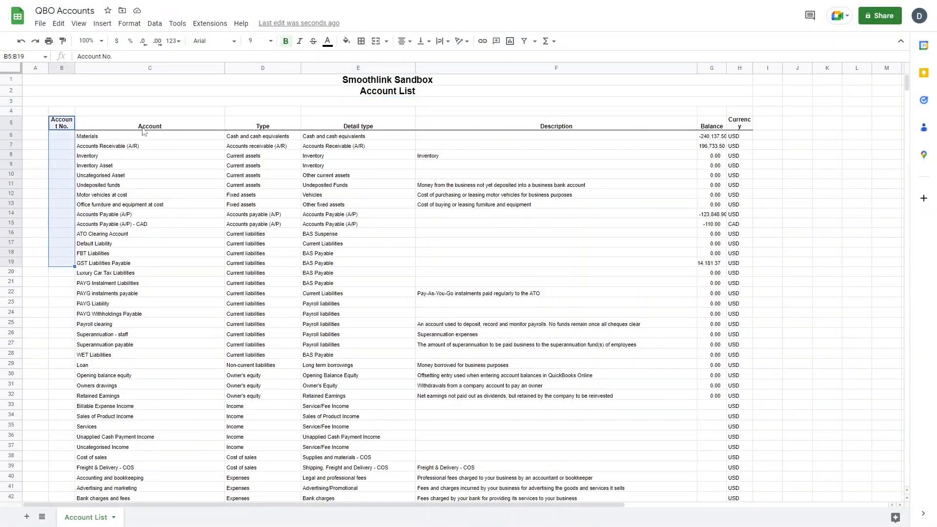
pyautogui.moveTo(178, 126); pyautogui.dragTo(175, 266)
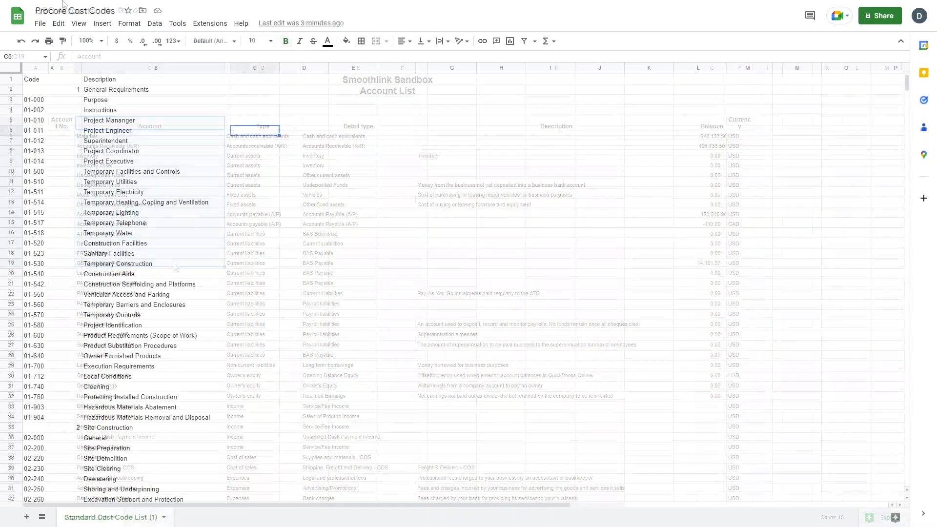
# Rename the Procore Cost Codes spreadsheet to Smoothlink Mapping and retitle its column headers Procore Cost Code and QBO Account.
pyautogui.doubleClick(63, 7)
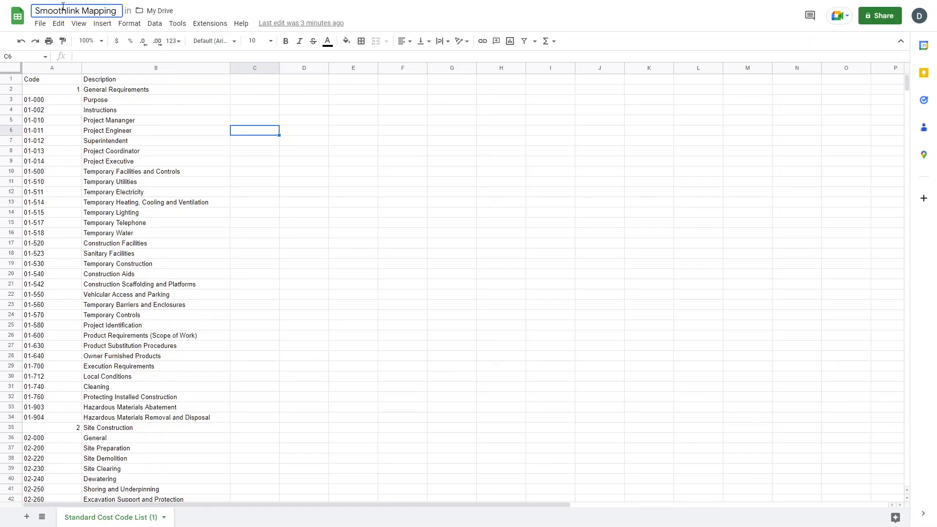
pyautogui.click(111, 82)
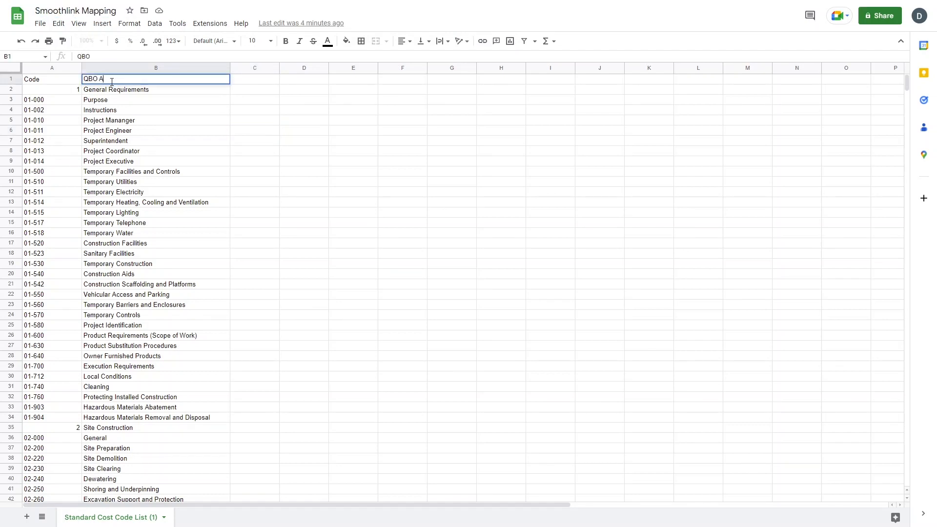
pyautogui.click(53, 79)
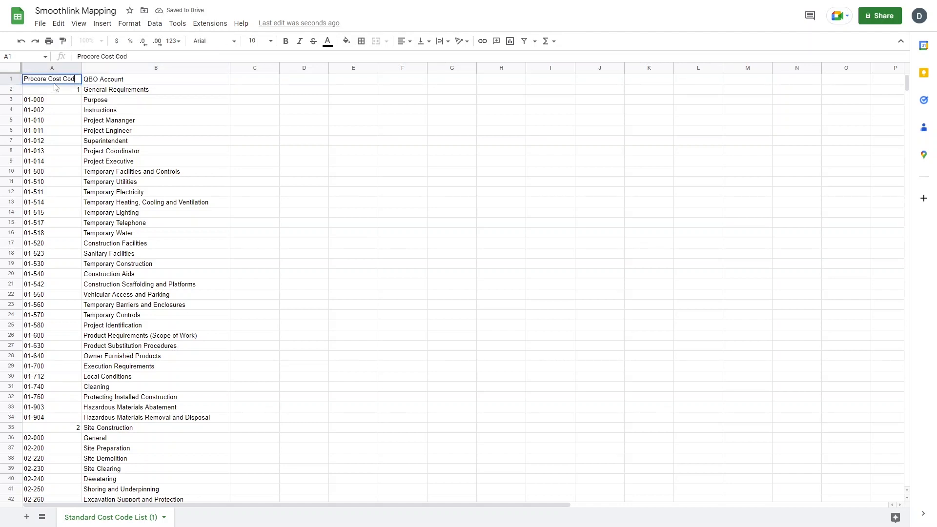
# Clear the description cells beside the division codes 1 through 17 in the QBO Account column.
pyautogui.click(153, 91)
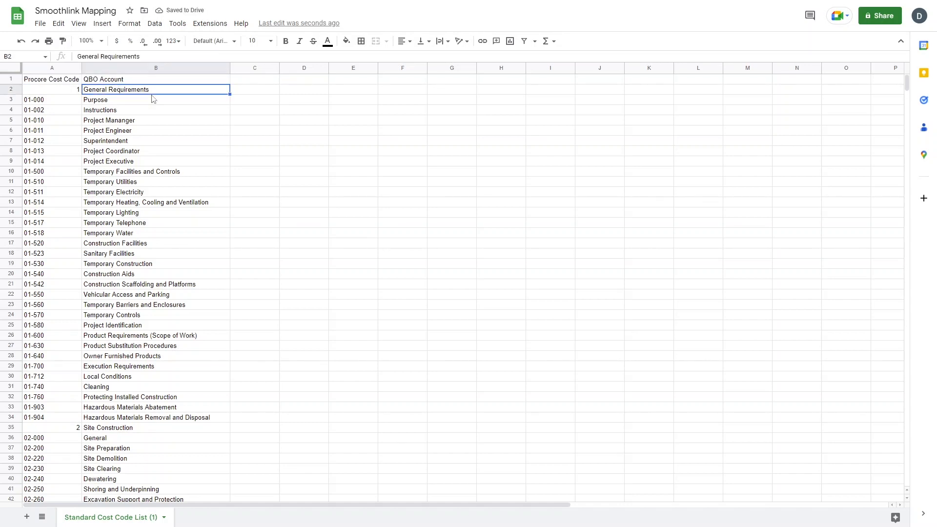
pyautogui.click(141, 429)
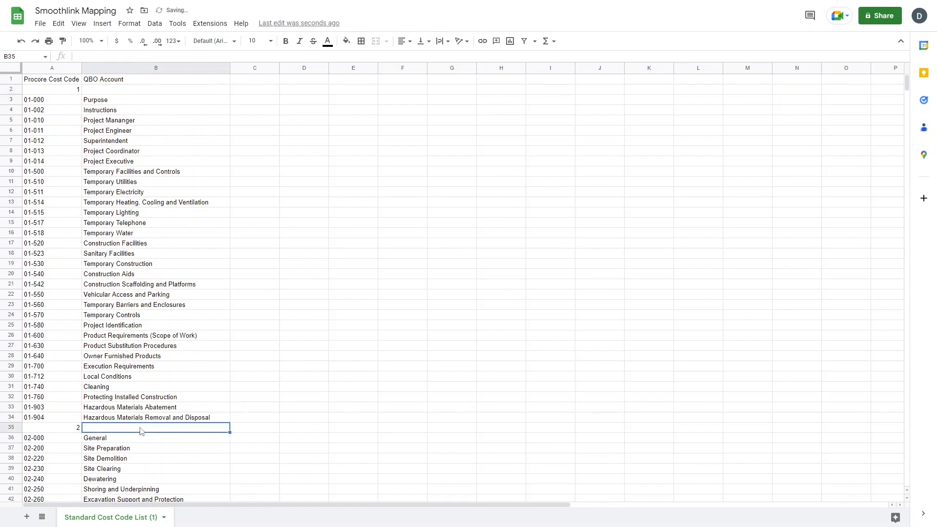
pyautogui.scroll(-13, 141, 430)
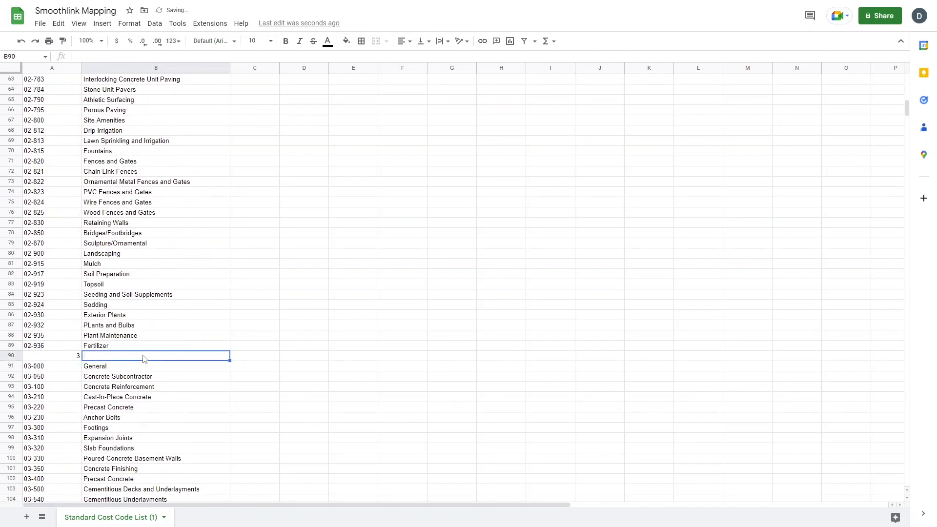
pyautogui.scroll(-3, 144, 358)
pyautogui.click(151, 367)
pyautogui.scroll(-1, 151, 367)
pyautogui.click(144, 411)
pyautogui.scroll(-3, 144, 412)
pyautogui.click(159, 367)
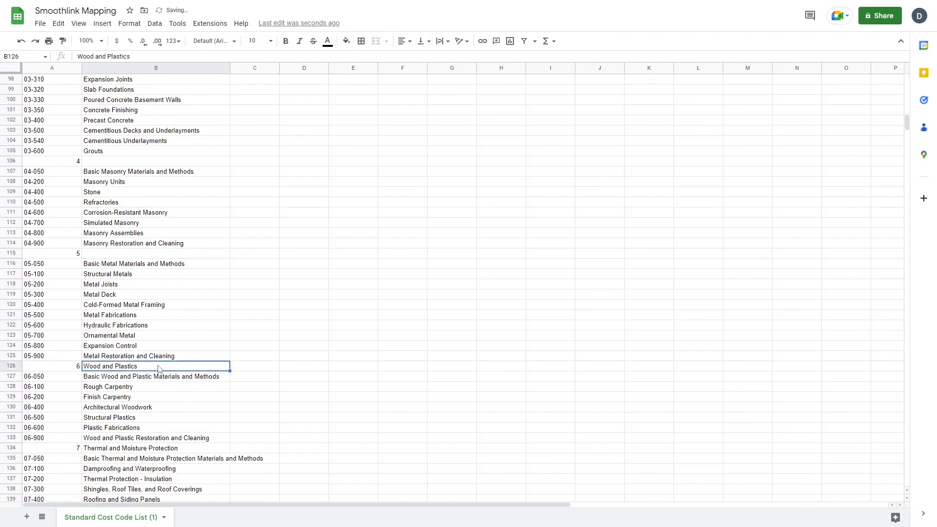
pyautogui.scroll(-2, 158, 369)
pyautogui.click(159, 375)
pyautogui.scroll(-2, 159, 374)
pyautogui.click(157, 388)
pyautogui.scroll(-2, 157, 388)
pyautogui.click(155, 399)
pyautogui.press('Delete')
pyautogui.scroll(-3, 157, 390)
pyautogui.click(156, 373)
pyautogui.press('Delete')
pyautogui.scroll(-5, 156, 378)
pyautogui.click(155, 377)
pyautogui.press('Delete')
pyautogui.scroll(-3, 155, 378)
pyautogui.scroll(-4, 156, 378)
pyautogui.click(157, 378)
pyautogui.press('Delete')
pyautogui.scroll(-2, 159, 380)
pyautogui.click(161, 410)
pyautogui.press('Delete')
pyautogui.scroll(-7, 162, 412)
pyautogui.click(164, 356)
pyautogui.press('Delete')
pyautogui.scroll(-2, 161, 380)
pyautogui.click(157, 408)
pyautogui.press('Delete')
pyautogui.scroll(-5, 156, 409)
pyautogui.click(157, 360)
pyautogui.click(158, 448)
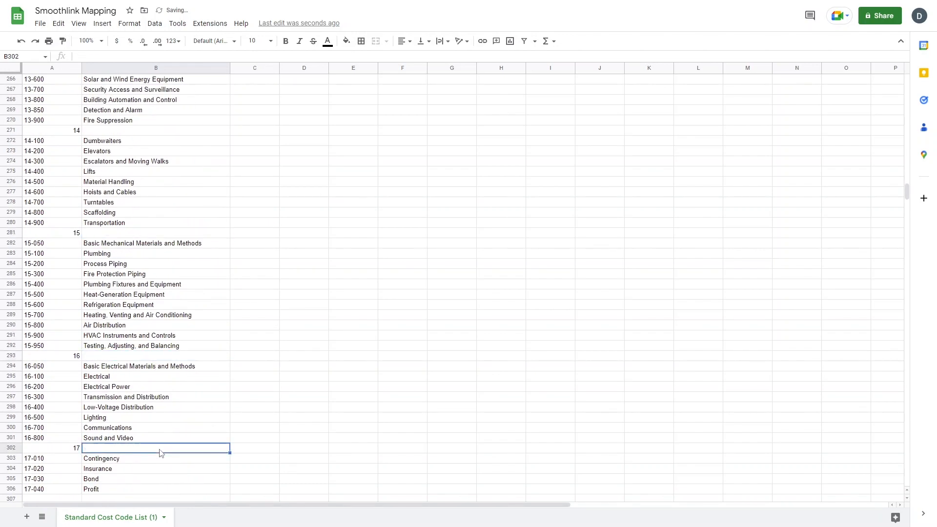
pyautogui.scroll(-3, 159, 444)
pyautogui.scroll(20, 161, 443)
pyautogui.scroll(20, 161, 443)
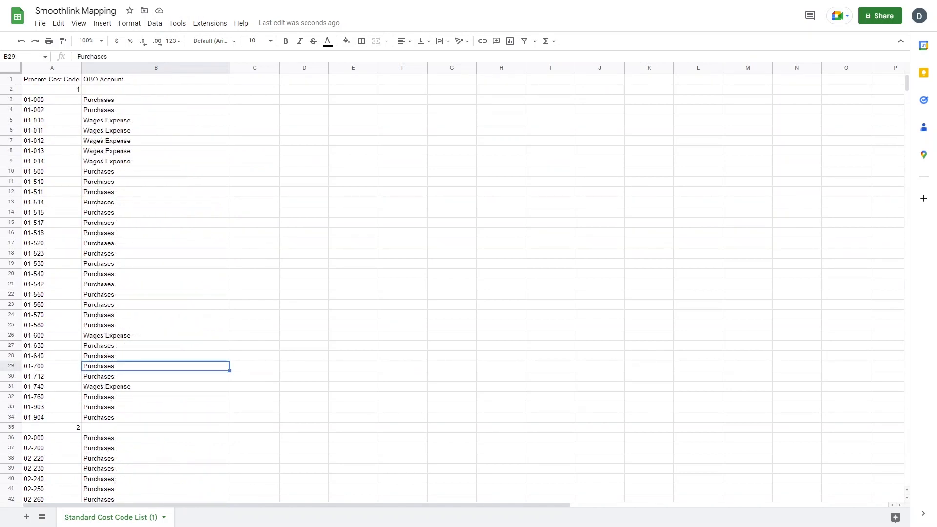
# Switch to Smoothlink and view the Procore accounts and QBO accounts in the Account Codes section.
pyautogui.click(167, 204)
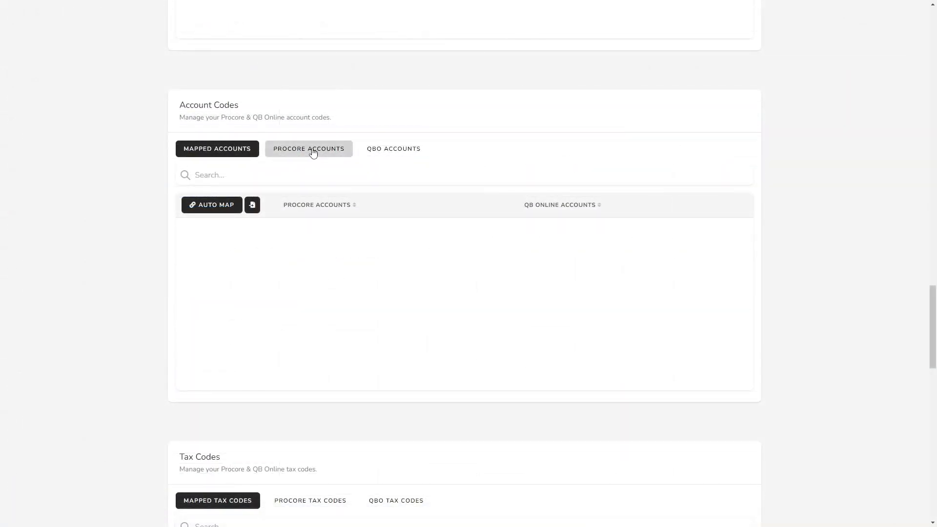
pyautogui.click(313, 150)
pyautogui.click(379, 151)
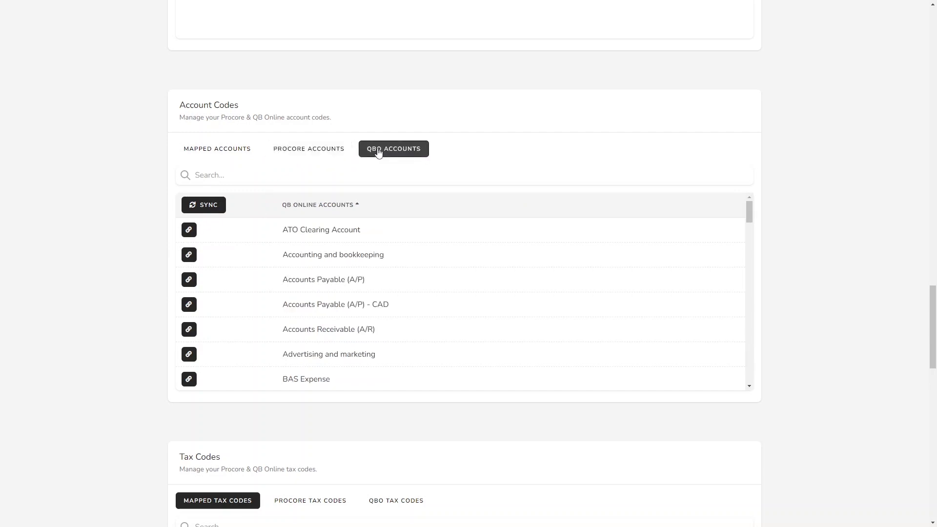
# Import the Smoothlink Mapping CSV file as the accounts mapping in the main Account Codes section.
pyautogui.click(227, 153)
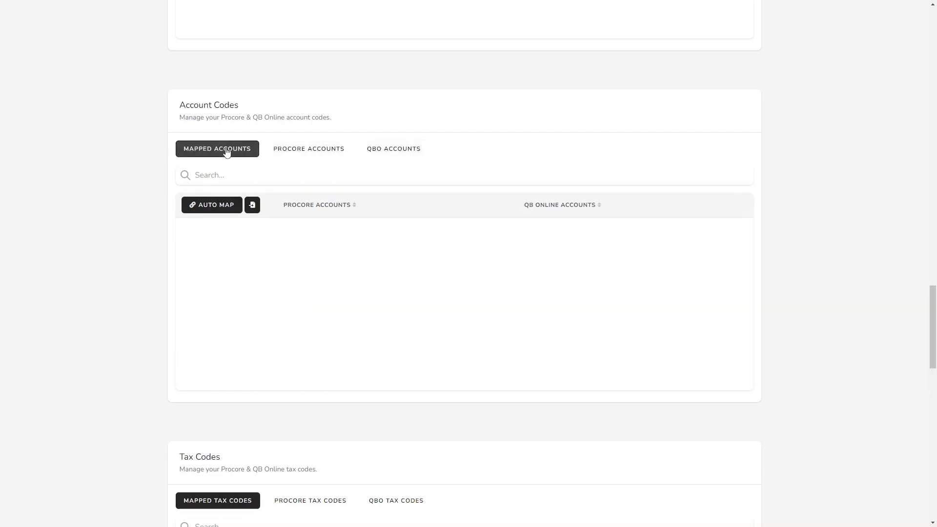
pyautogui.click(253, 205)
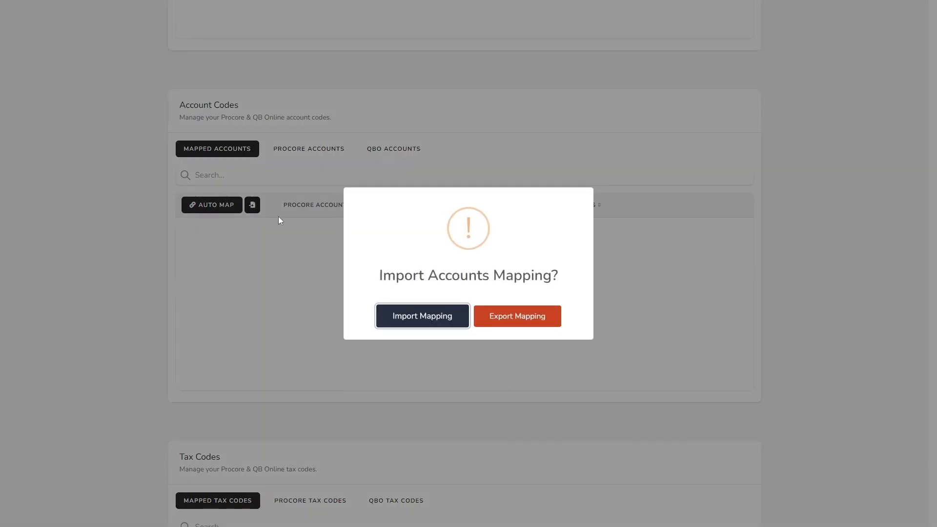
pyautogui.click(423, 317)
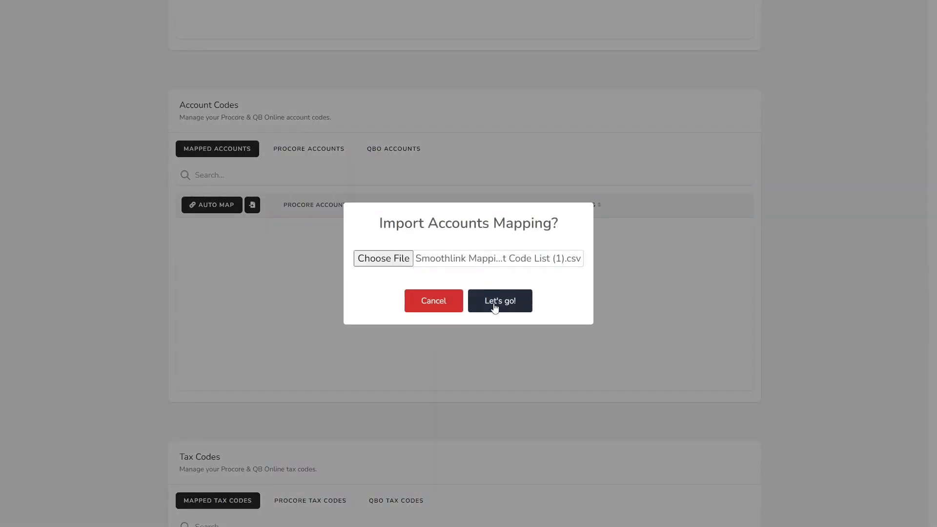
pyautogui.click(495, 306)
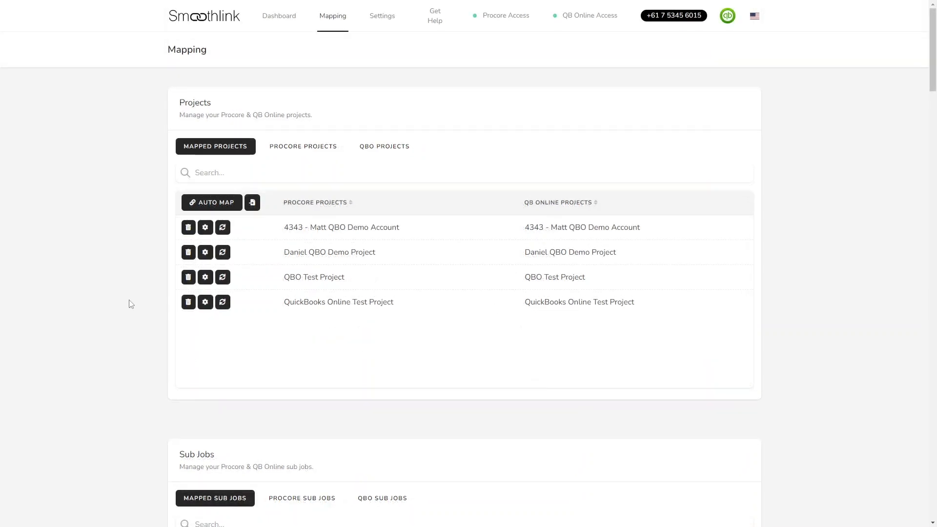
# Open the settings of the mapped QBO Test Project and import the Smoothlink Mapping CSV file into its Account Codes section.
pyautogui.click(205, 278)
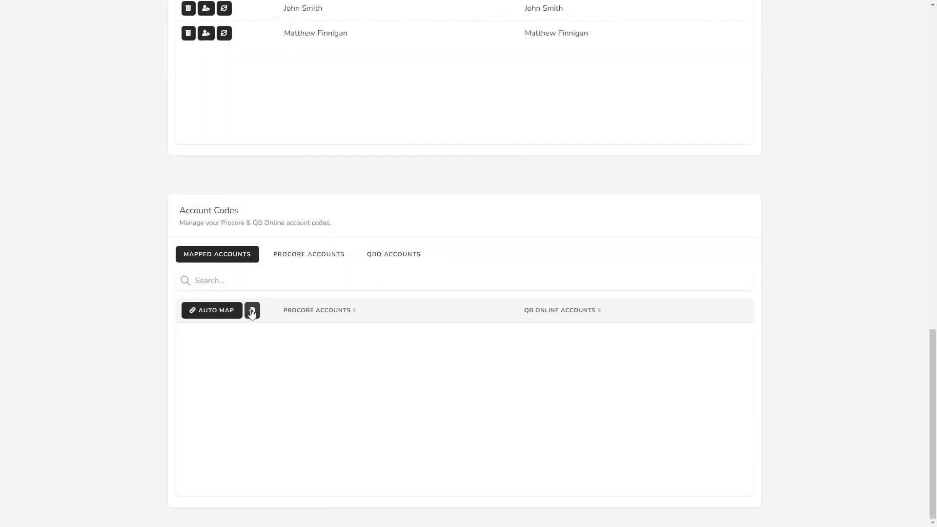
pyautogui.click(252, 311)
pyautogui.click(395, 312)
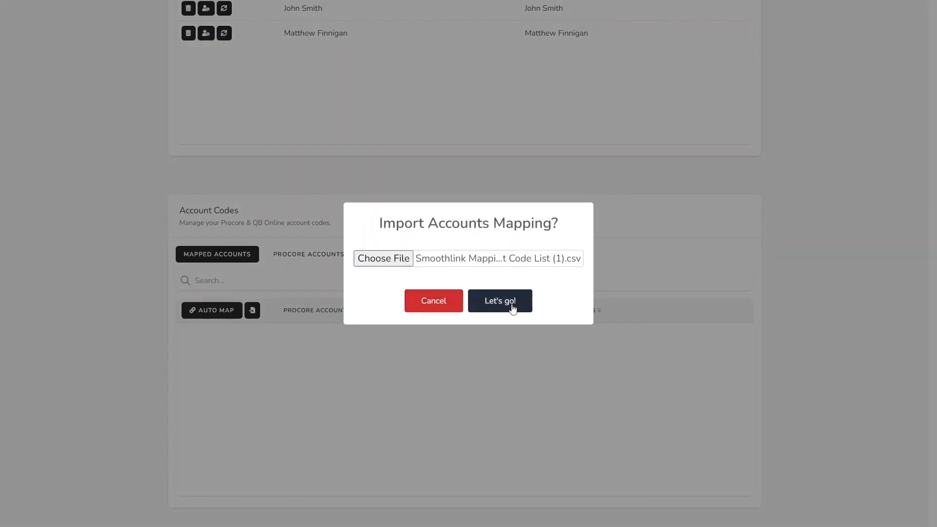
pyautogui.click(506, 300)
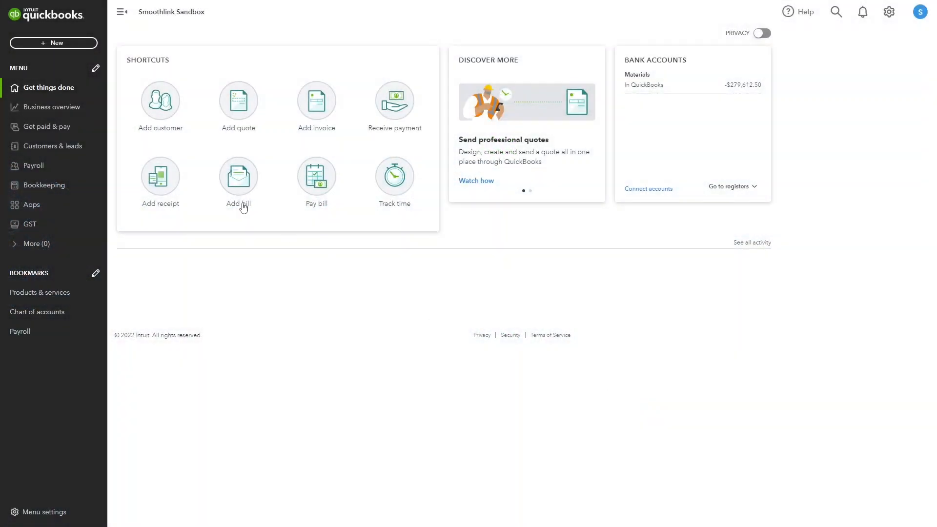
# Switch to QuickBooks Online and start a new bill to examine its Category details and Item details sections.
pyautogui.click(54, 44)
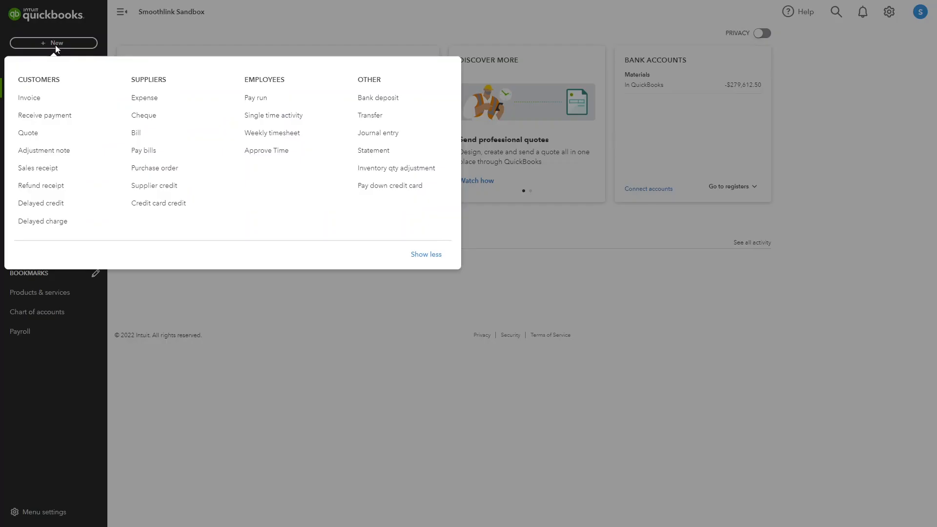
pyautogui.click(132, 136)
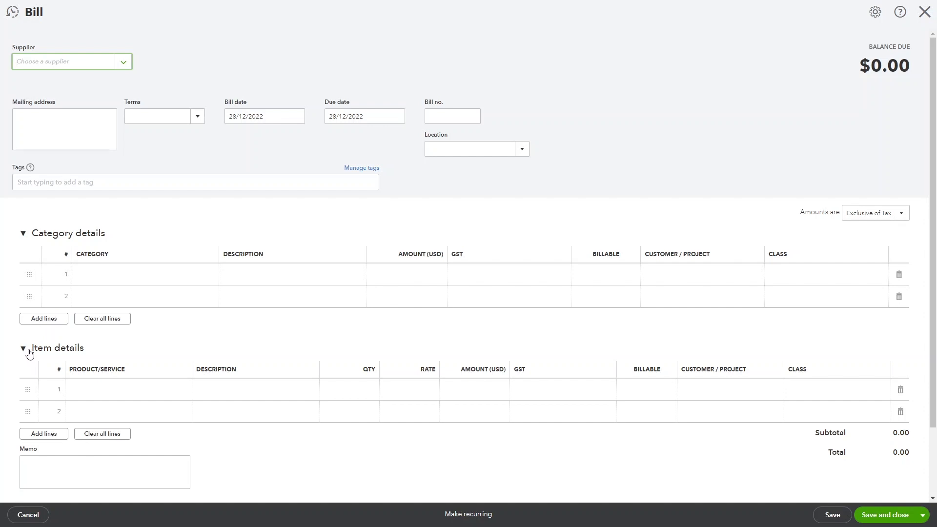
pyautogui.click(23, 233)
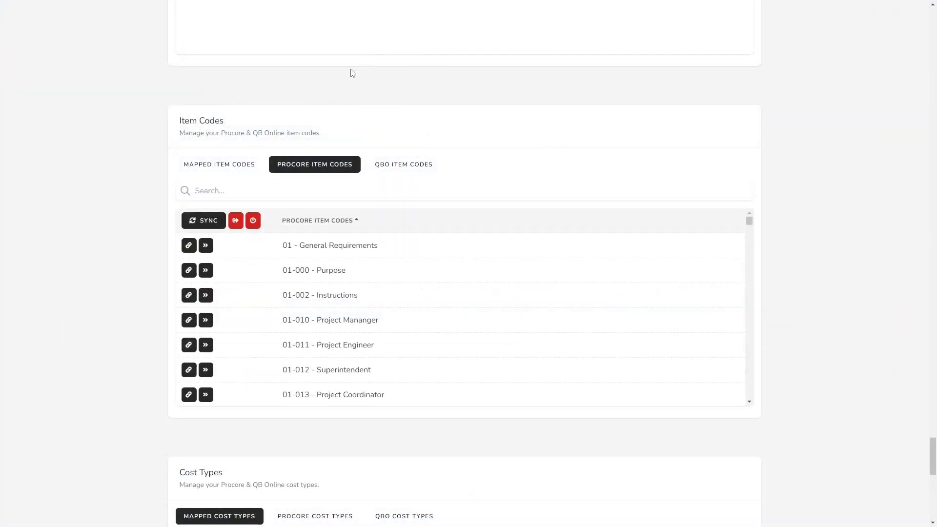
# Switch to Smoothlink and sync all unmapped Procore item codes to QuickBooks Online.
pyautogui.click(236, 221)
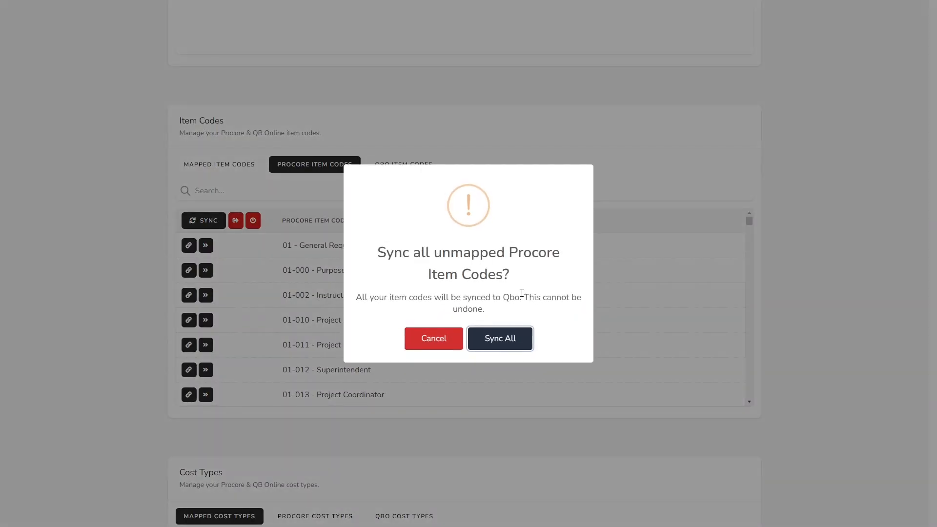
pyautogui.click(493, 347)
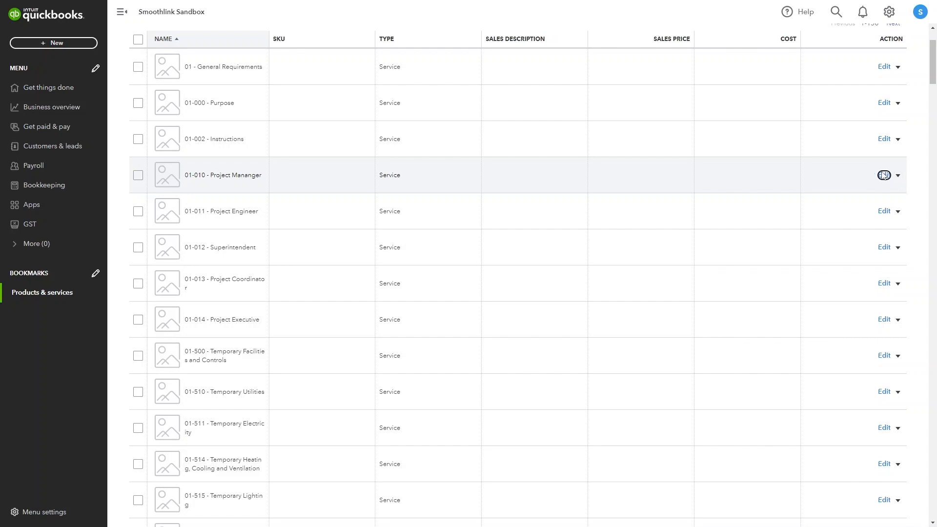
# Switch to QuickBooks Online, set the income account of the service 01-010 - Project Mananger to Wages Expense, and save it.
pyautogui.click(884, 175)
pyautogui.click(913, 293)
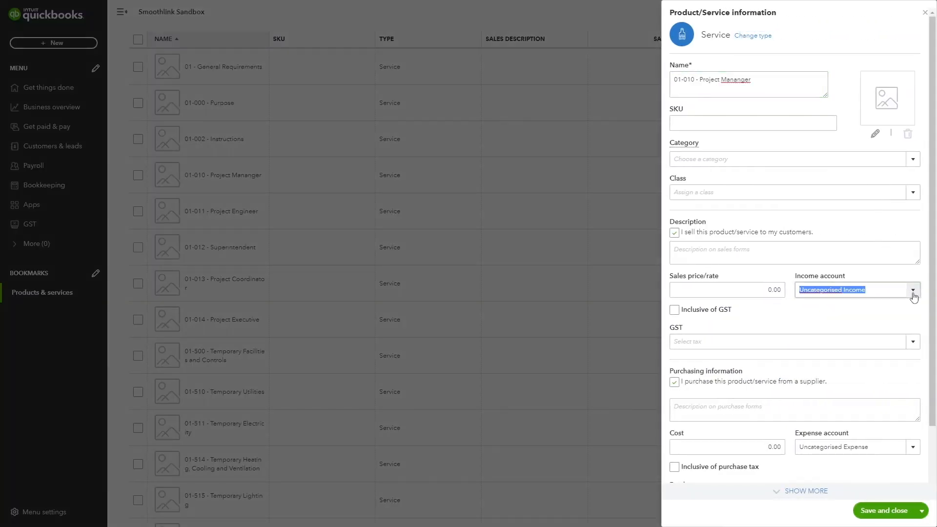
pyautogui.scroll(-10, 793, 372)
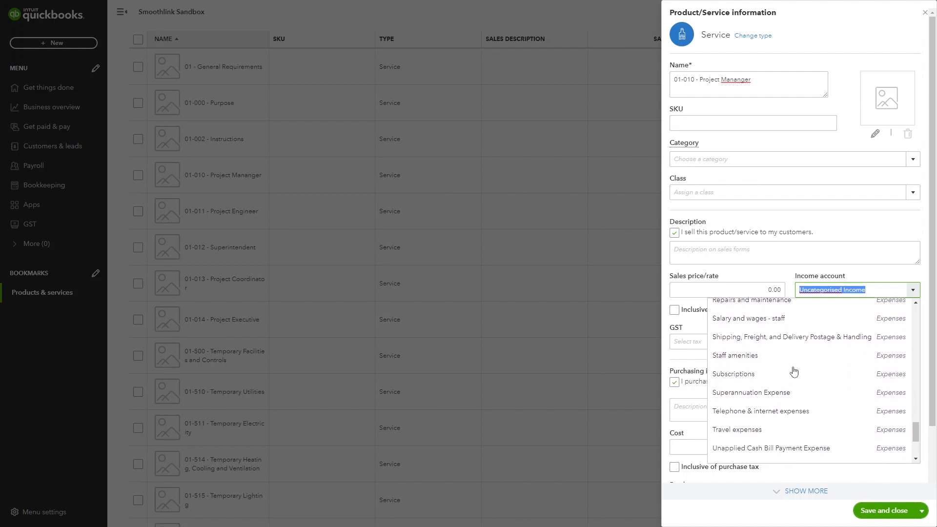
pyautogui.scroll(-3, 793, 373)
pyautogui.click(781, 379)
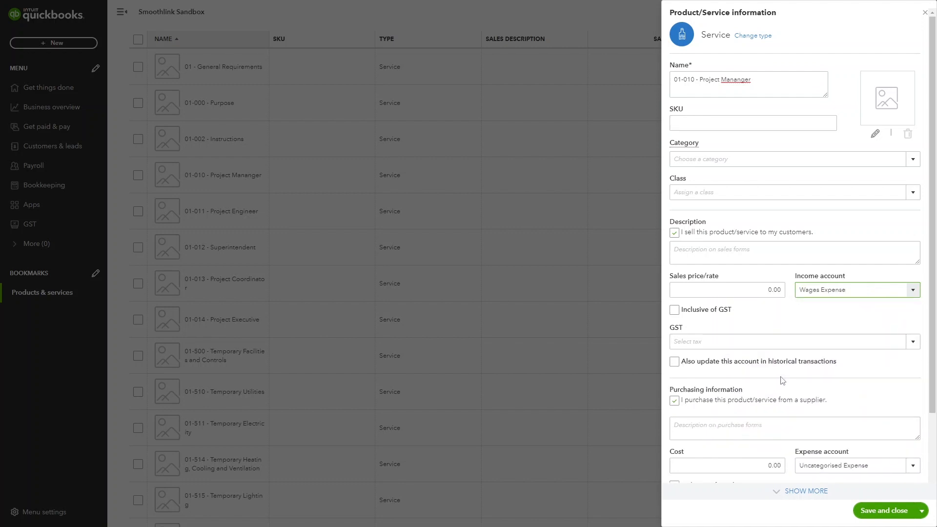
pyautogui.click(913, 341)
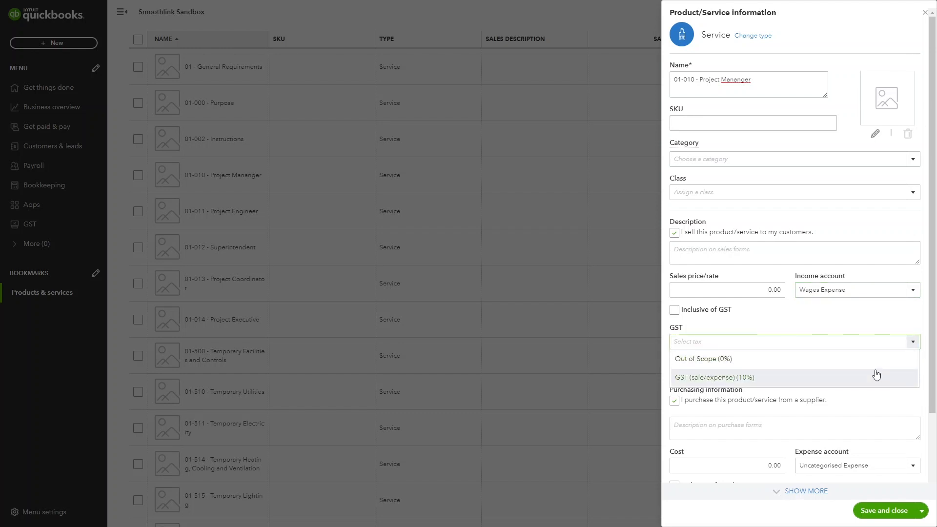
pyautogui.click(913, 341)
pyautogui.scroll(-2, 866, 337)
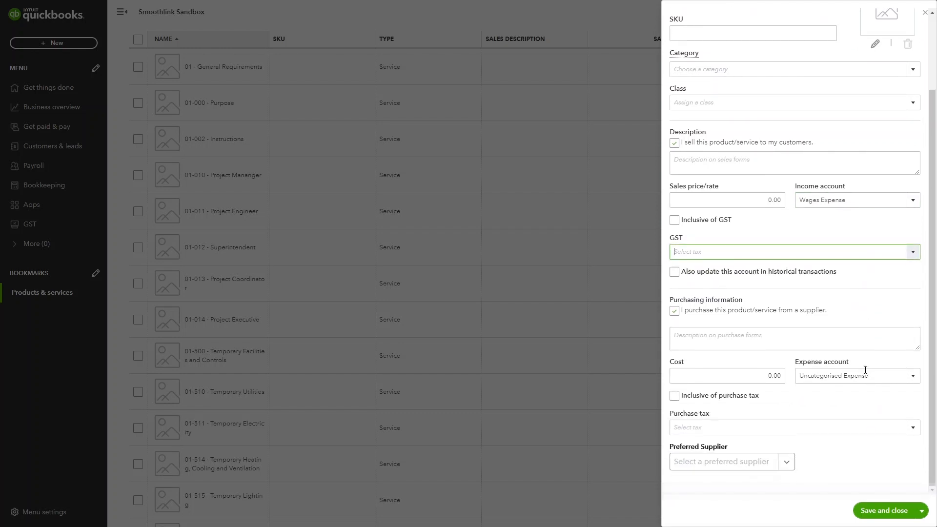
pyautogui.click(887, 509)
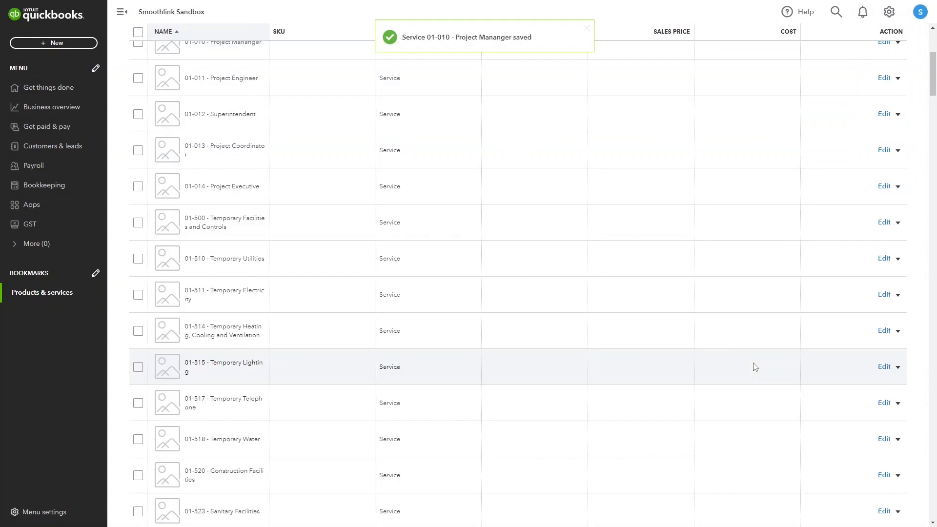
pyautogui.scroll(3, 755, 367)
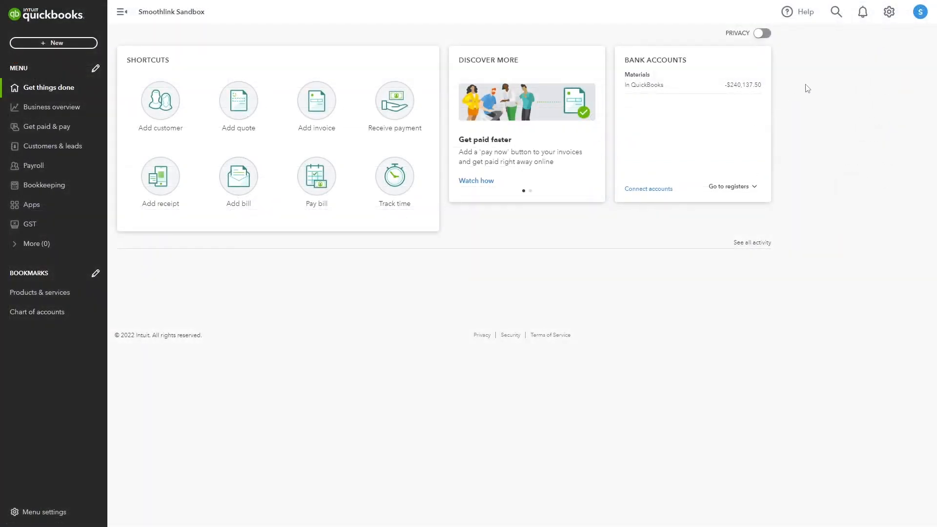
# Open the Classes list from all lists and view the actions available for the class Other.
pyautogui.click(887, 14)
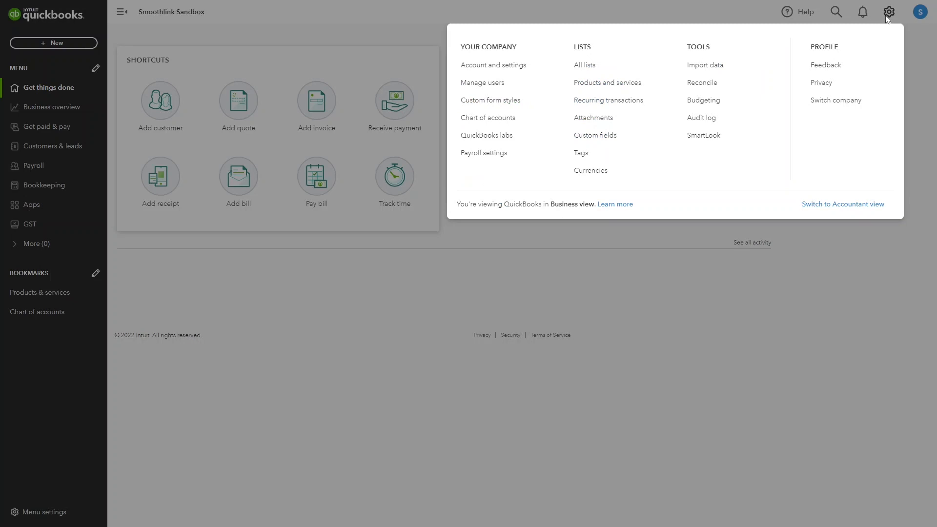
pyautogui.click(613, 73)
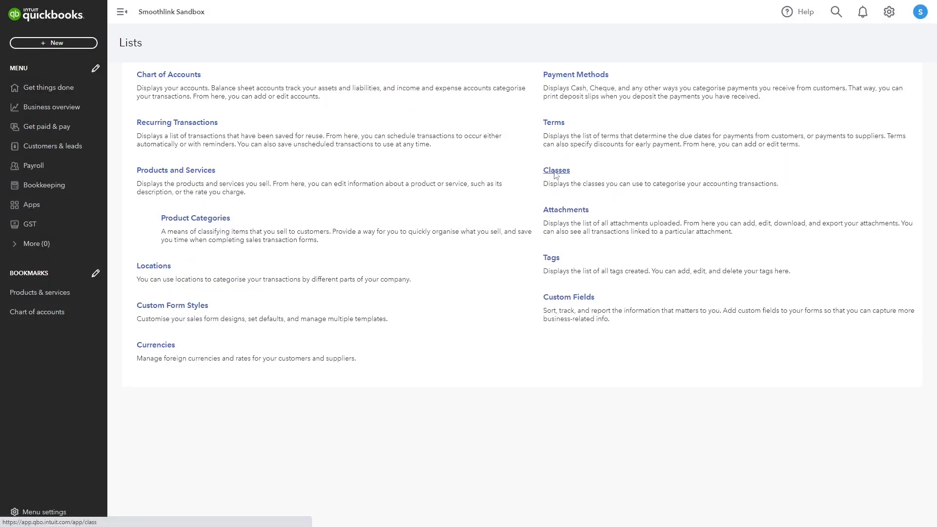
pyautogui.click(556, 171)
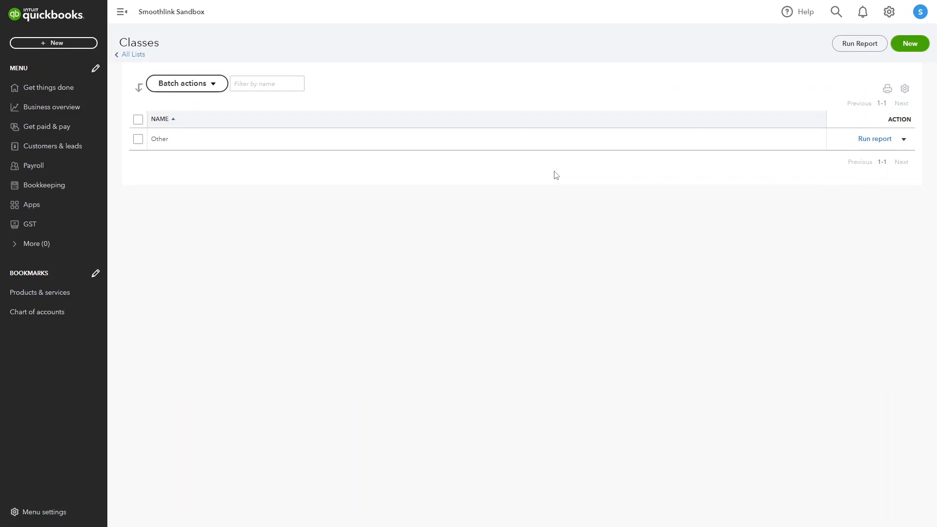
pyautogui.click(904, 140)
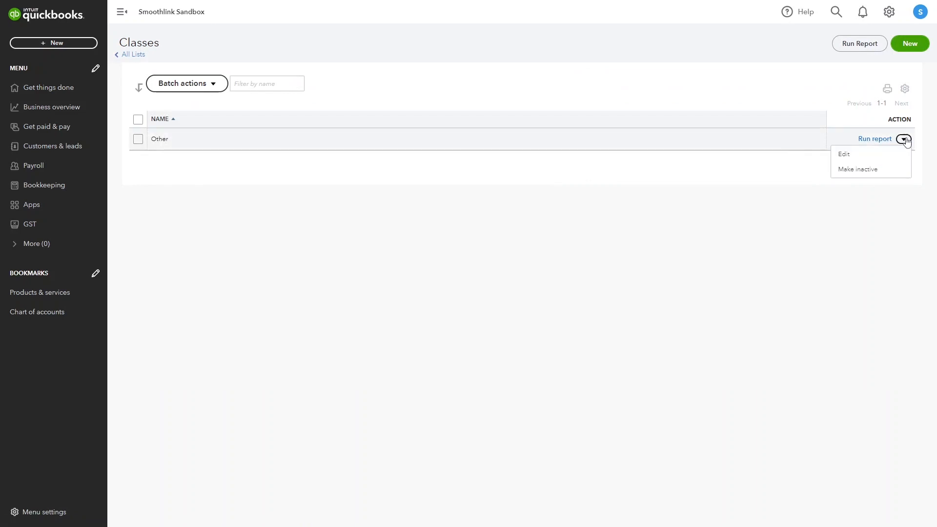
pyautogui.click(874, 140)
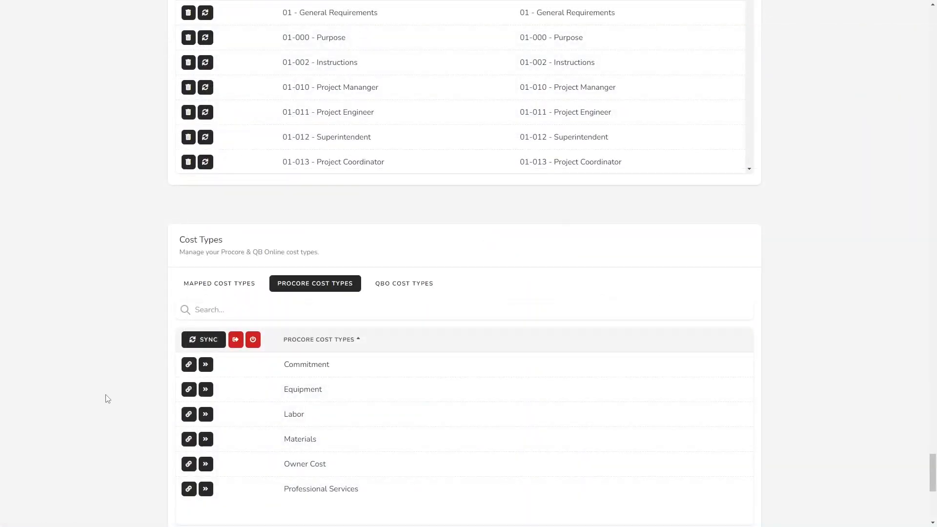
# Switch to Smoothlink and sync the Procore cost type Commitment to QuickBooks Online.
pyautogui.click(205, 364)
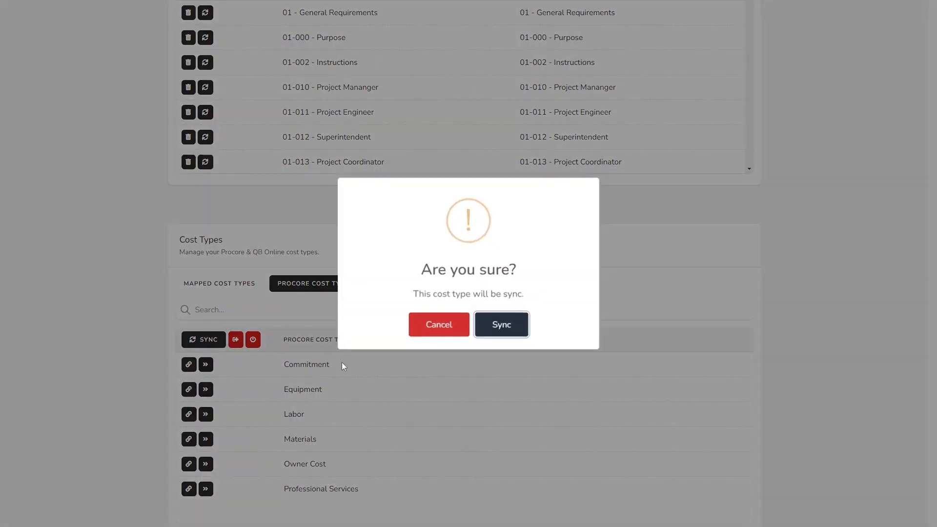
pyautogui.click(510, 316)
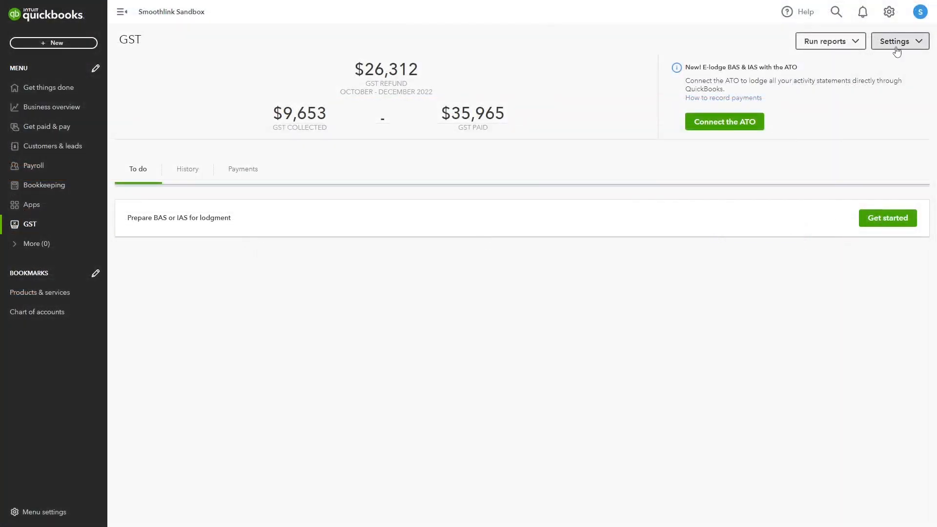
# Switch to the GST page in QuickBooks Online and open its tax rates for editing.
pyautogui.click(896, 46)
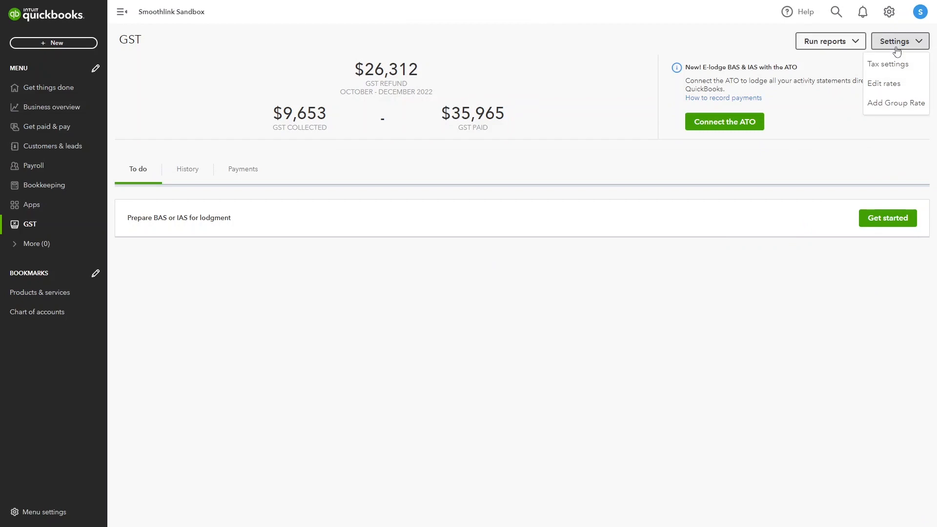
pyautogui.click(898, 83)
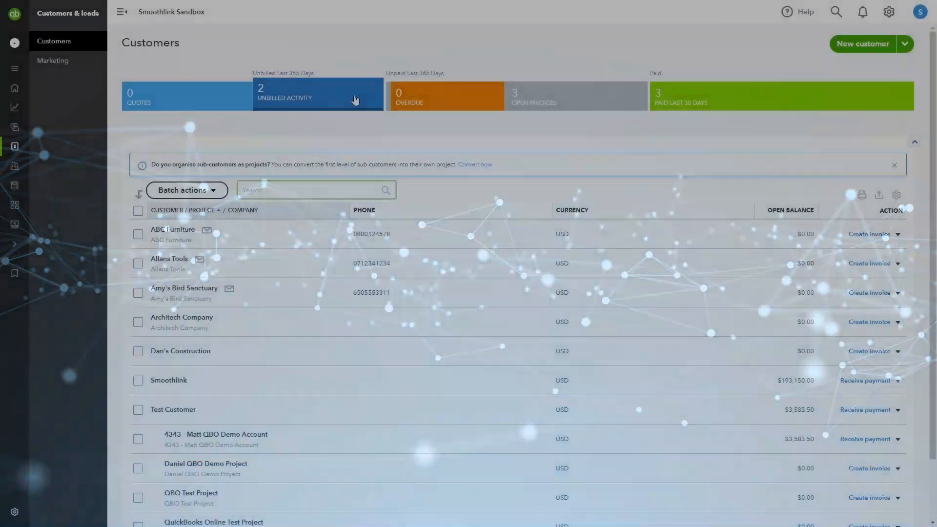
# Create and save a new USD customer with the display name Linda's Construction.
pyautogui.click(861, 43)
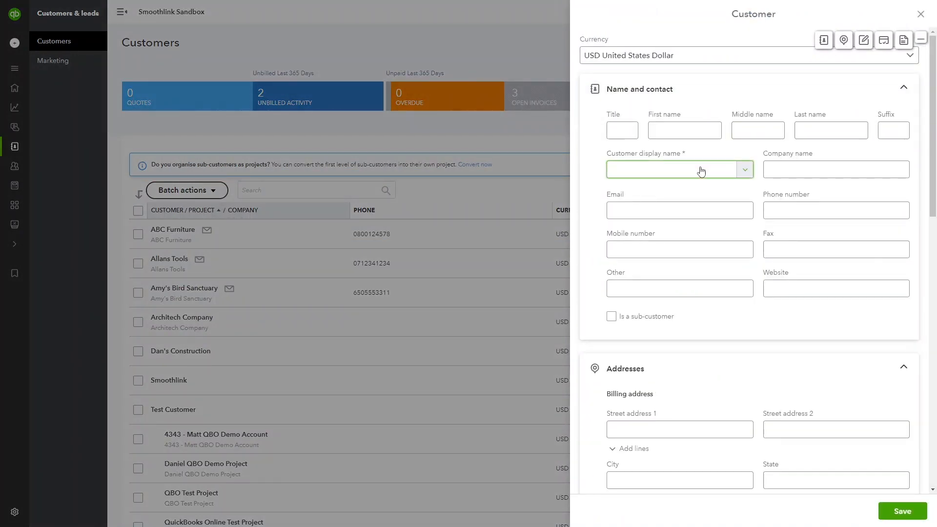
pyautogui.write("'s Construction")
pyautogui.scroll(-12, 722, 234)
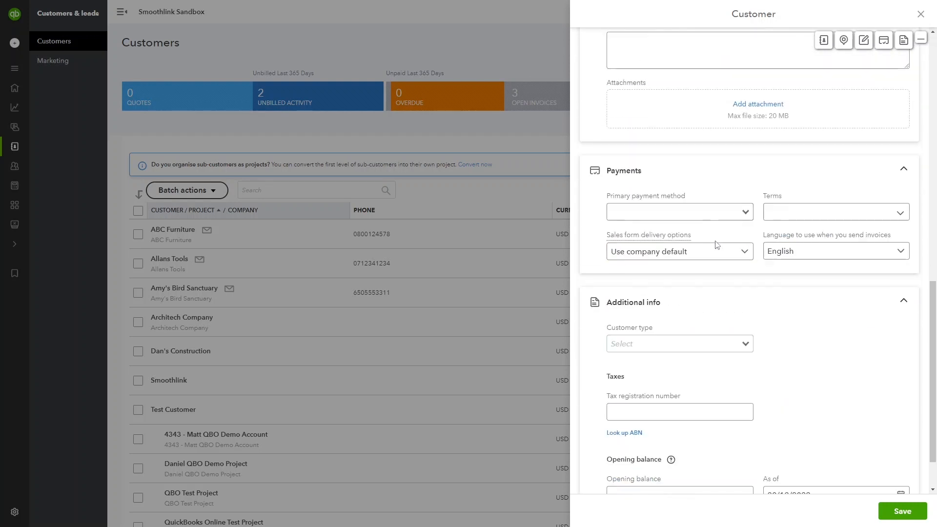
pyautogui.click(904, 510)
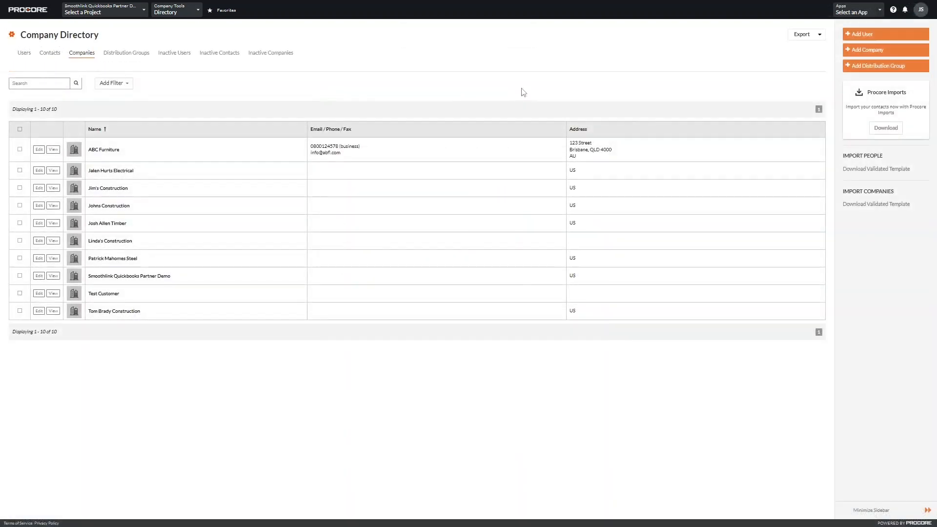
# Switch to Procore and create the company Eastern Steel Company in the United States in the company directory.
pyautogui.click(866, 51)
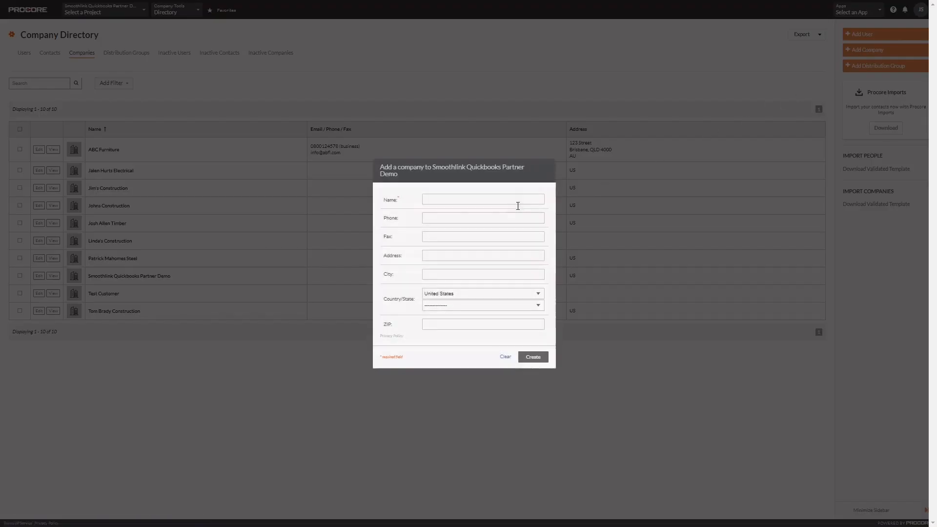
pyautogui.write('Eastern Steel Company')
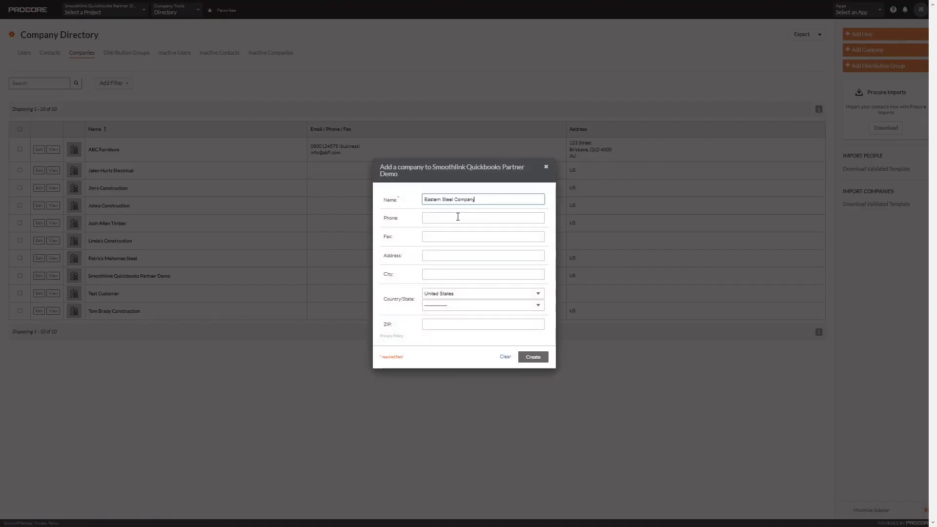
pyautogui.click(542, 357)
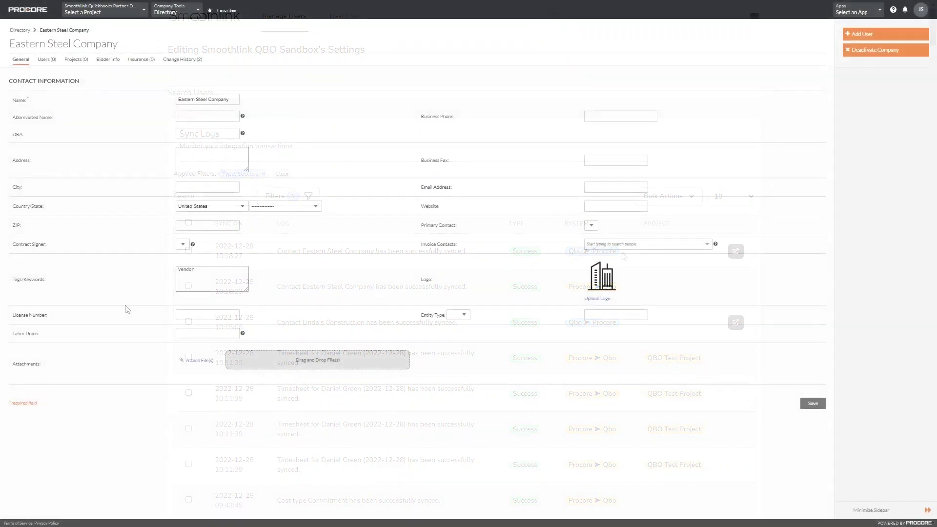
# Check the tags/keywords on the Eastern Steel Company directory record in Procore.
pyautogui.click(199, 272)
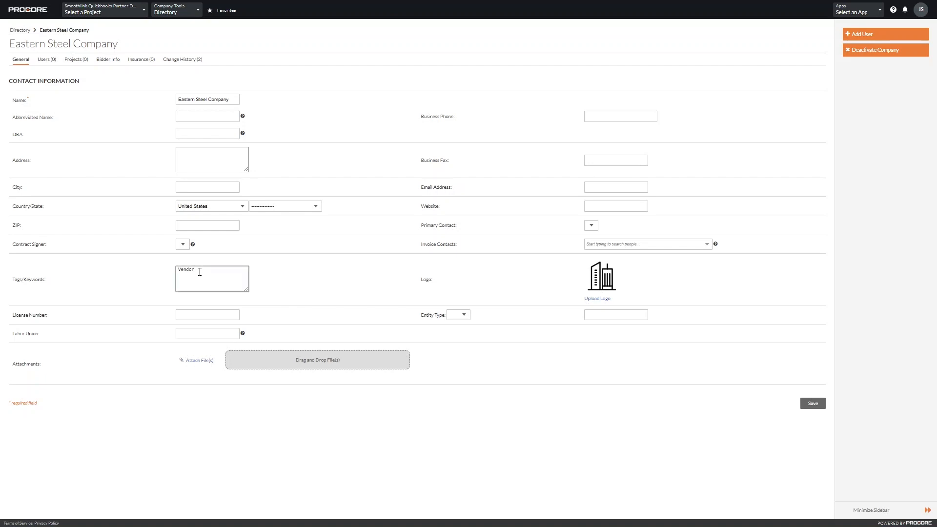
pyautogui.click(307, 263)
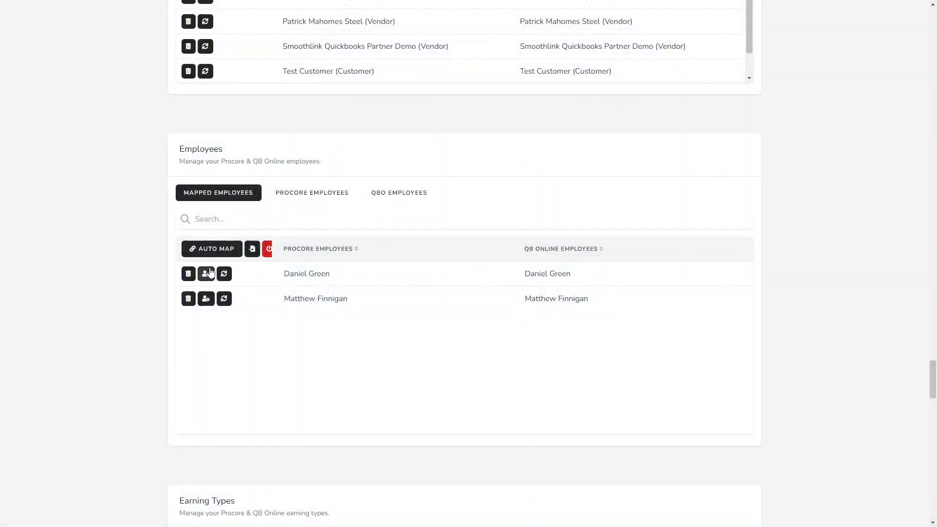
# Open the first mapped employee's settings in Smoothlink and set the Regular Time rate to 50 for every day of the week.
pyautogui.click(206, 273)
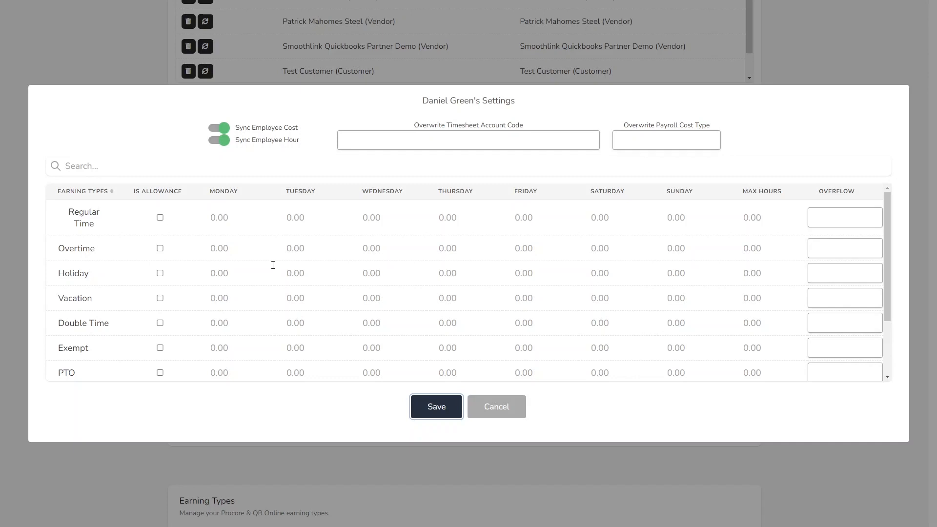
pyautogui.scroll(-3, 272, 264)
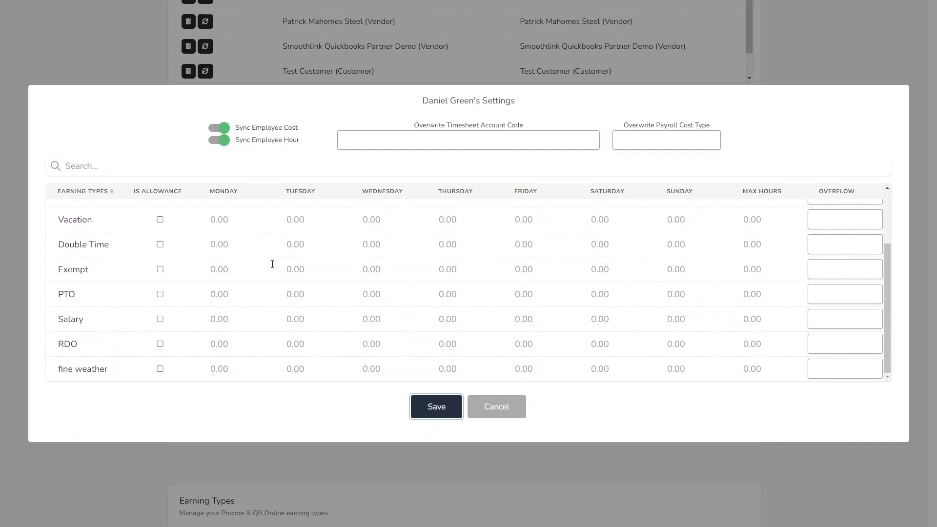
pyautogui.scroll(3, 272, 264)
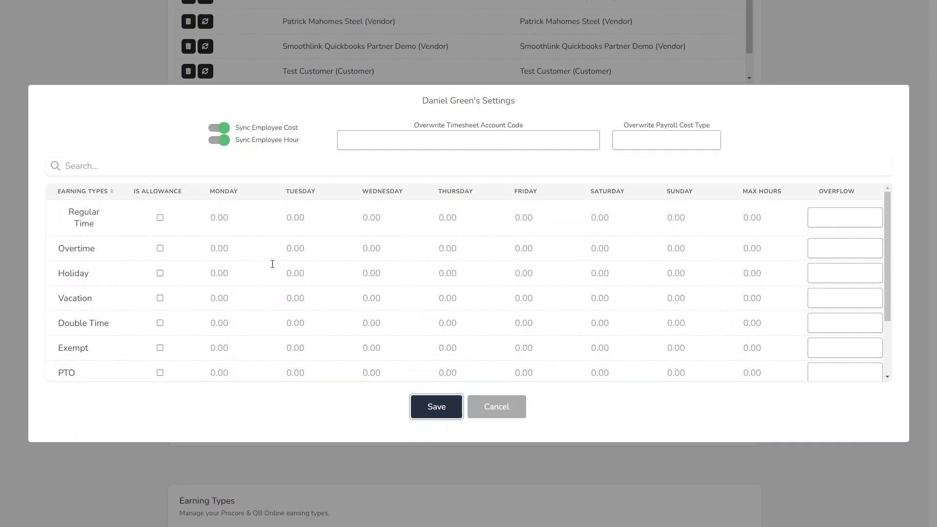
pyautogui.click(211, 226)
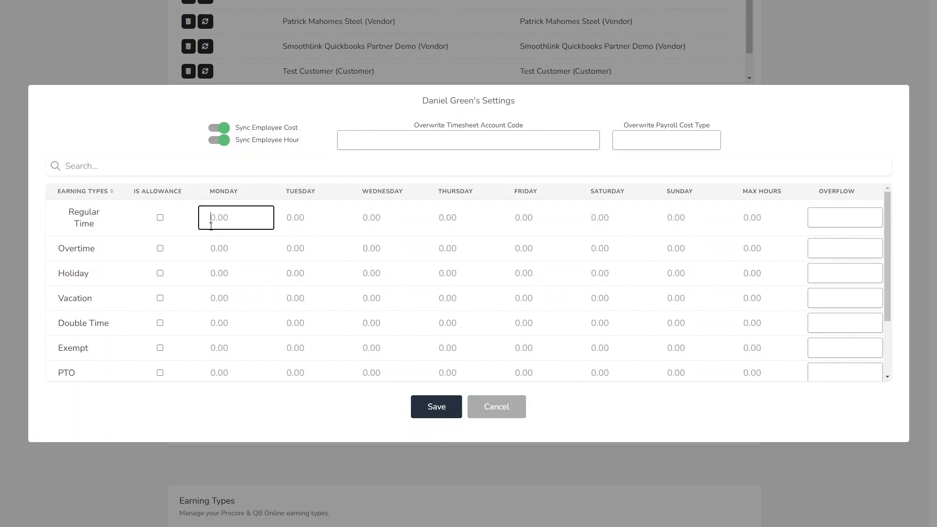
pyautogui.write('50')
pyautogui.click(286, 217)
pyautogui.write('50')
pyautogui.click(415, 216)
pyautogui.write('50')
pyautogui.click(451, 214)
pyautogui.write('5')
pyautogui.click(521, 216)
pyautogui.write('5')
pyautogui.click(593, 222)
pyautogui.write('5')
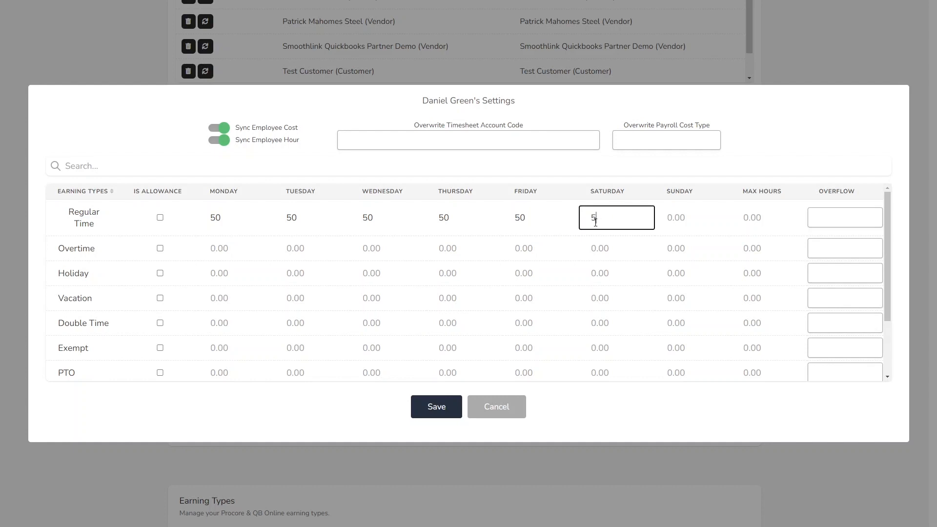
pyautogui.click(667, 219)
pyautogui.write('50')
# Set the Regular Time maximum to 7.6 hours and choose Overtime as its overflow.
pyautogui.click(745, 215)
pyautogui.write('7.6')
pyautogui.click(829, 217)
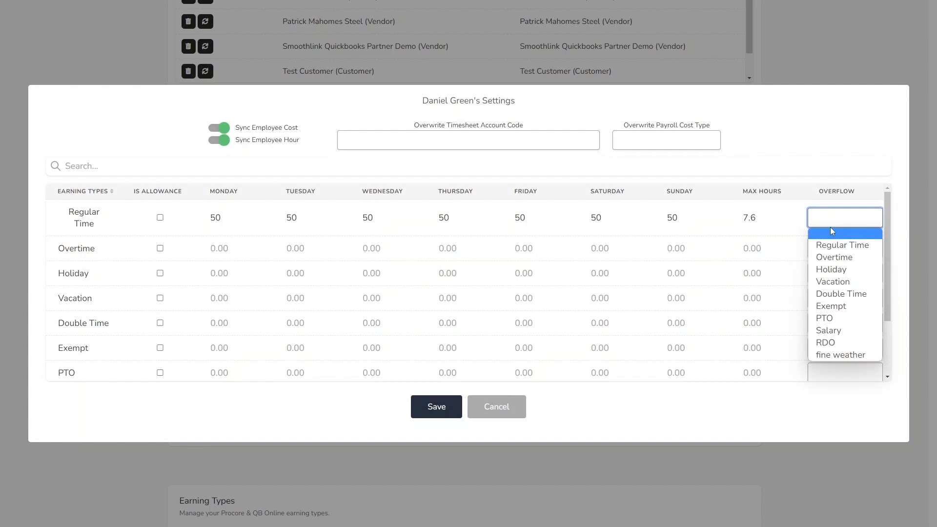
pyautogui.click(831, 258)
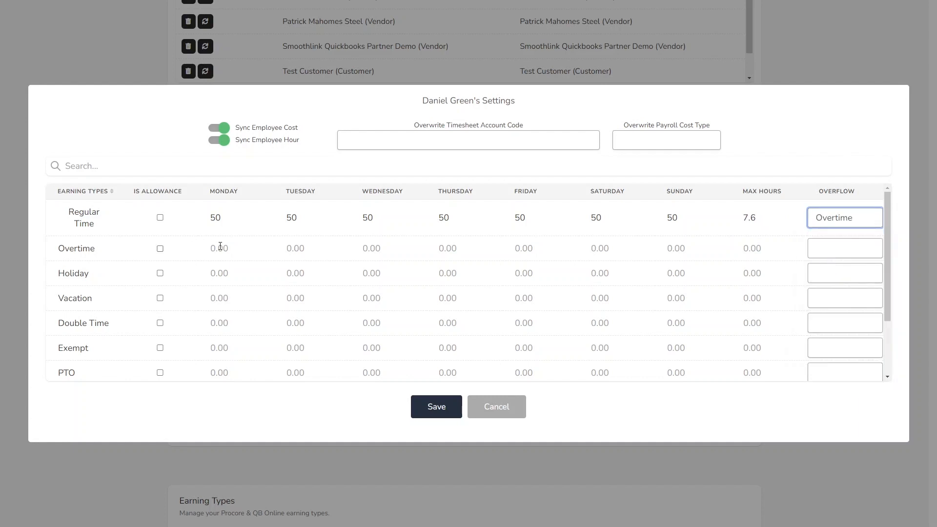
# Set the employee's Overtime rate to 75 for every day from Monday to Sunday.
pyautogui.click(221, 246)
pyautogui.write('75')
pyautogui.click(277, 249)
pyautogui.write('75')
pyautogui.click(364, 249)
pyautogui.write('75')
pyautogui.click(442, 249)
pyautogui.write('75')
pyautogui.click(521, 250)
pyautogui.write('75')
pyautogui.click(599, 249)
pyautogui.write('75')
pyautogui.click(681, 250)
pyautogui.write('75')
# Limit Overtime to a maximum of 2 hours and choose Double Time as its overflow.
pyautogui.click(751, 249)
pyautogui.write('2')
pyautogui.click(830, 249)
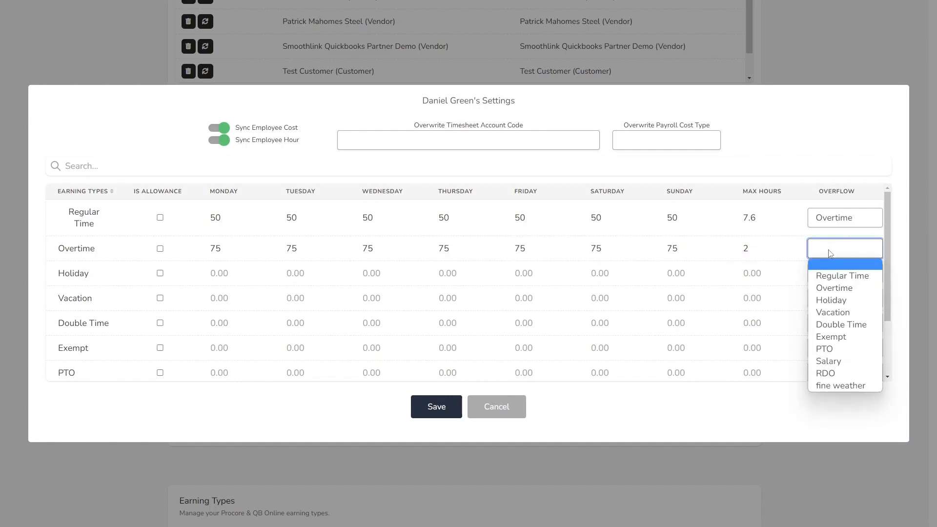
pyautogui.click(840, 324)
# Set the Double Time rate to 100 for every day of the week and save the employee's settings.
pyautogui.click(226, 324)
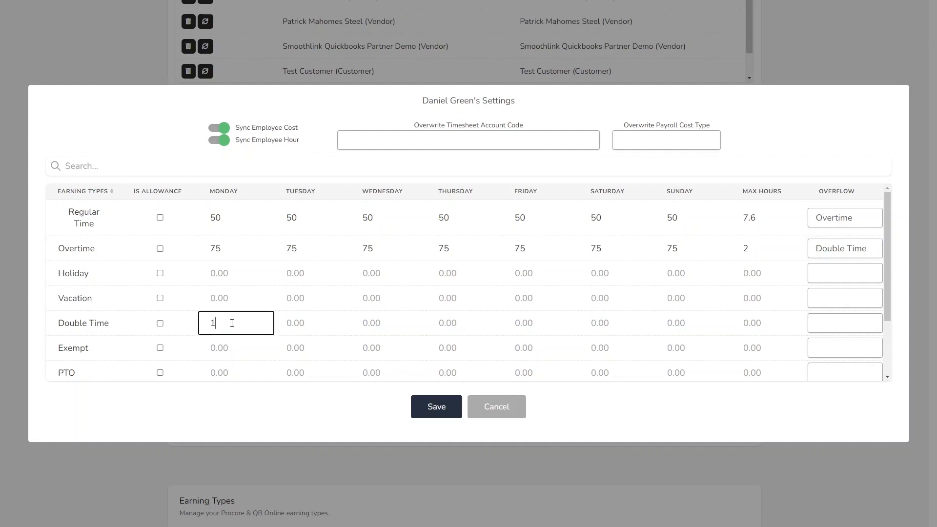
pyautogui.click(292, 323)
pyautogui.write('100')
pyautogui.click(375, 323)
pyautogui.write('100')
pyautogui.click(449, 323)
pyautogui.write('100')
pyautogui.click(535, 324)
pyautogui.write('1')
pyautogui.click(601, 324)
pyautogui.write('1')
pyautogui.click(674, 324)
pyautogui.write('10')
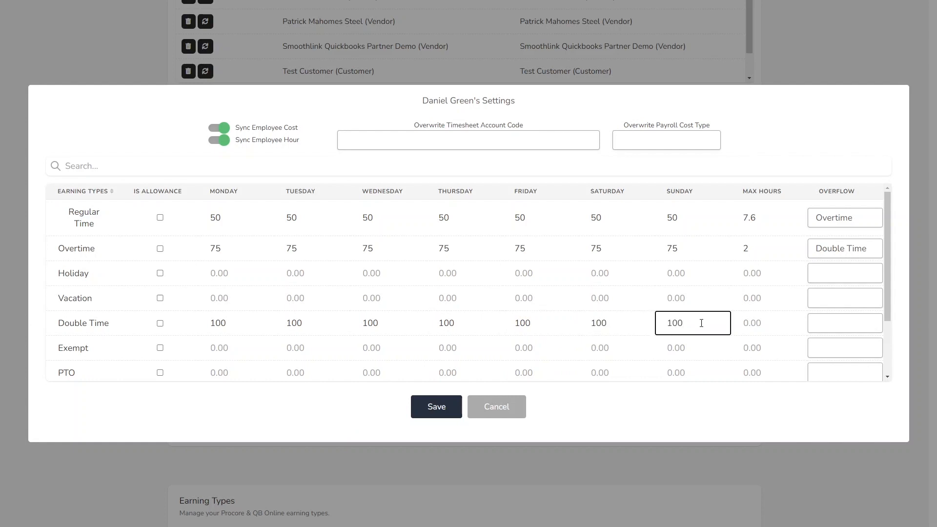
pyautogui.click(649, 367)
pyautogui.scroll(-3, 641, 368)
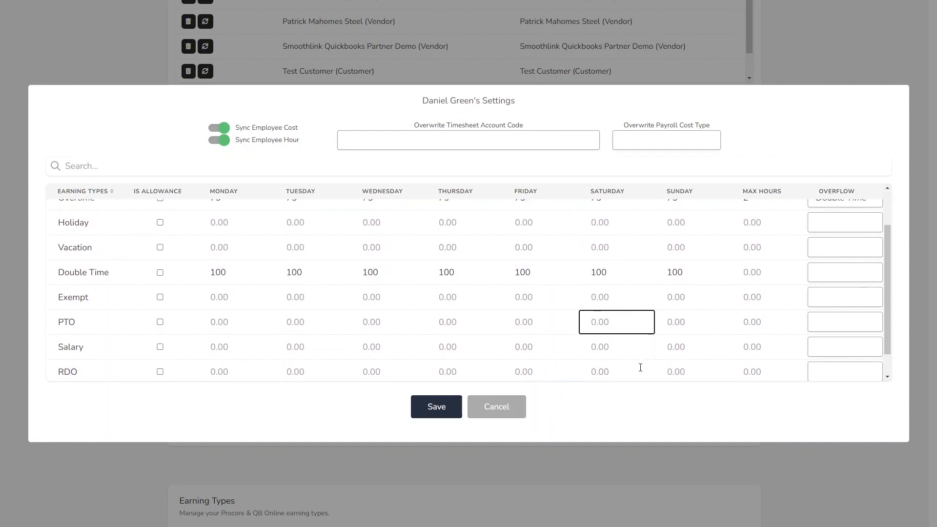
pyautogui.click(443, 413)
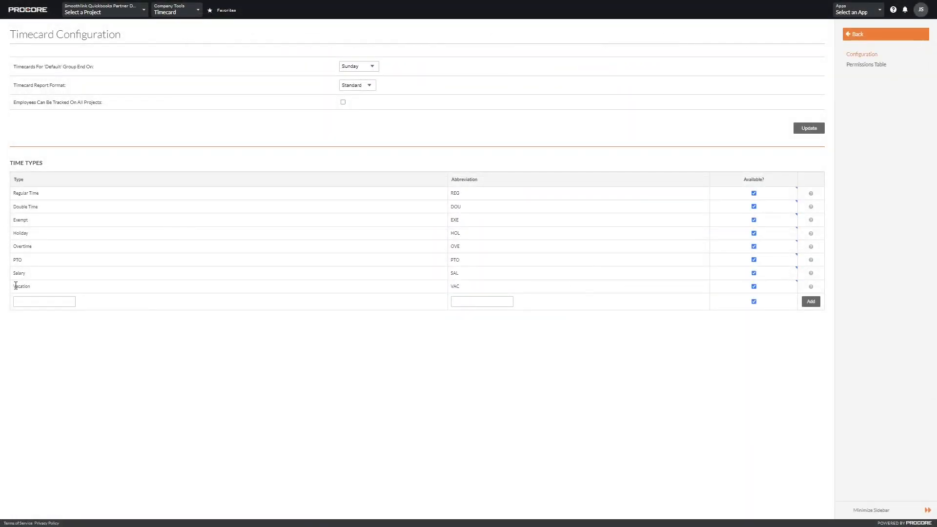
# Switch to Procore's timecard configuration and add an available time type named Meal Allowance with its abbreviation.
pyautogui.click(38, 299)
pyautogui.click(464, 301)
pyautogui.click(810, 301)
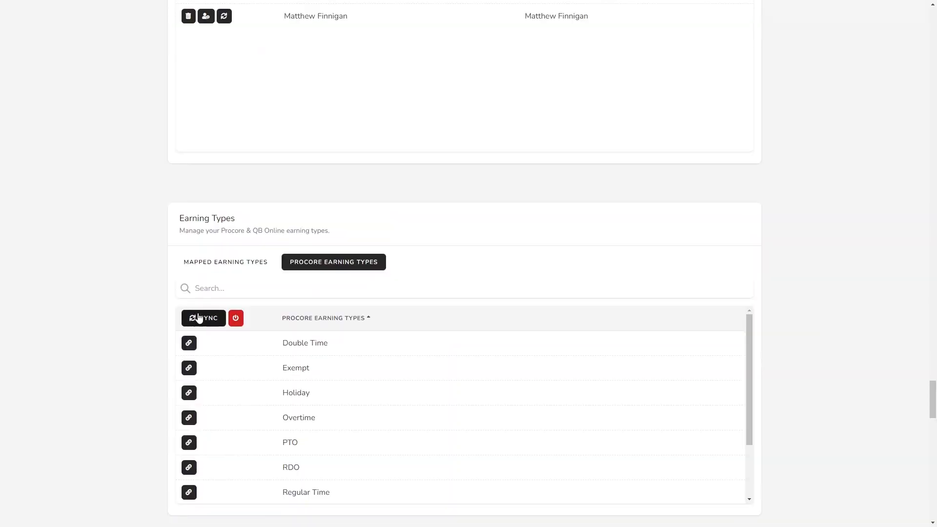
# Switch to Smoothlink and sync the Procore earning types.
pyautogui.click(203, 318)
pyautogui.click(498, 312)
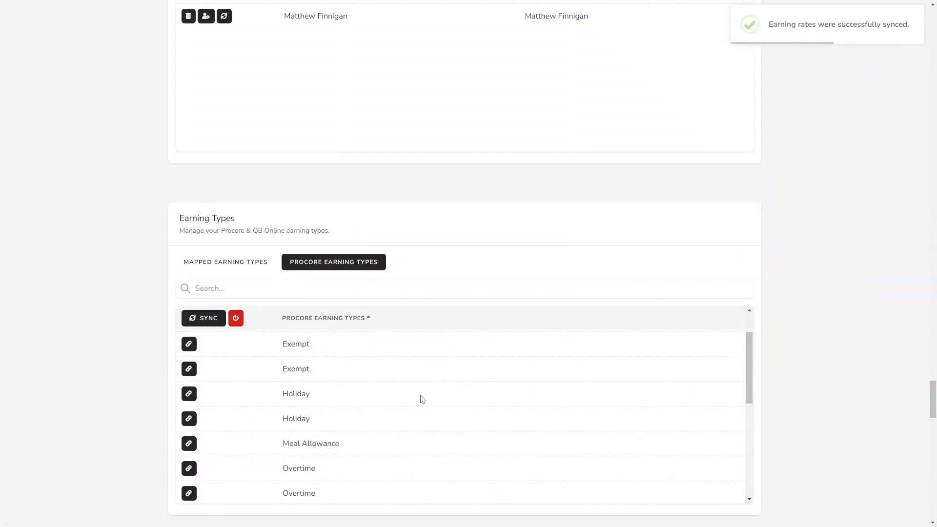
# Reopen the first mapped employee's settings, mark Meal Allowance as an allowance and set its rate to 25 for every day.
pyautogui.scroll(6, 98, 291)
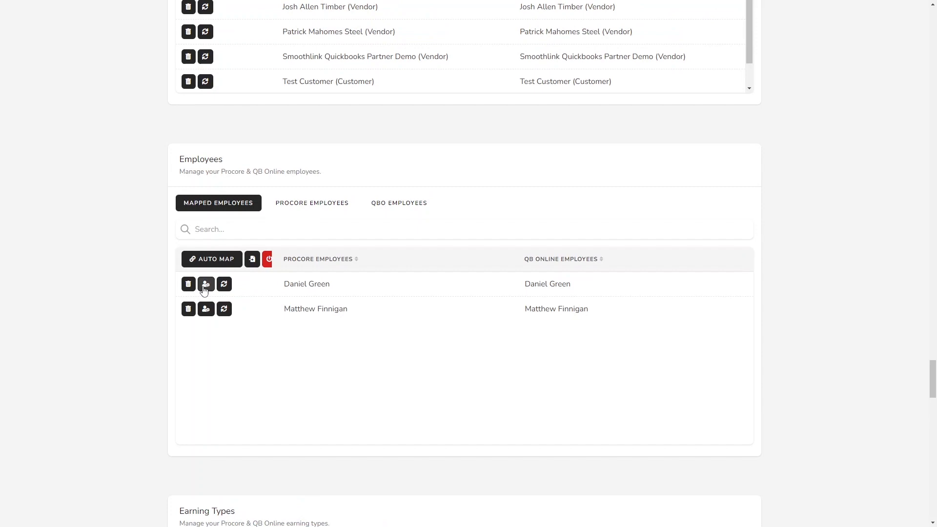
pyautogui.click(205, 285)
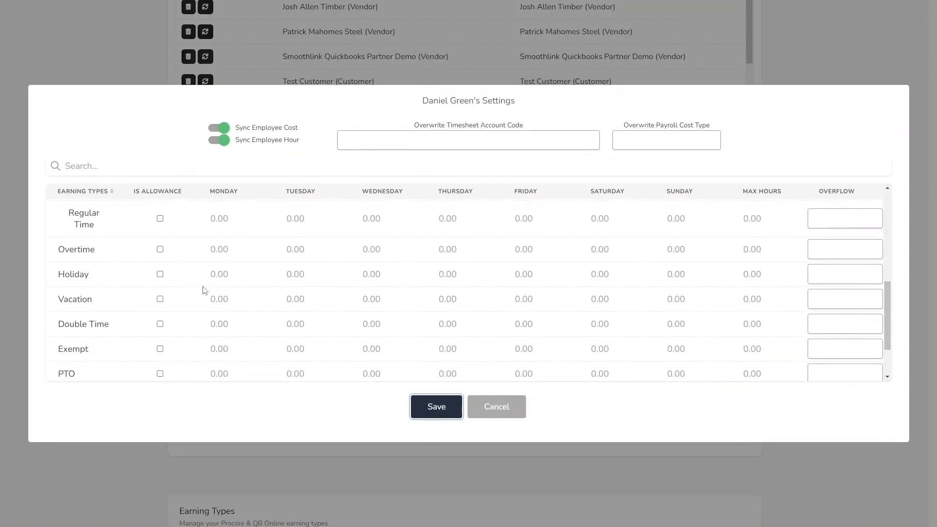
pyautogui.scroll(-3, 204, 291)
pyautogui.click(164, 368)
pyautogui.click(218, 361)
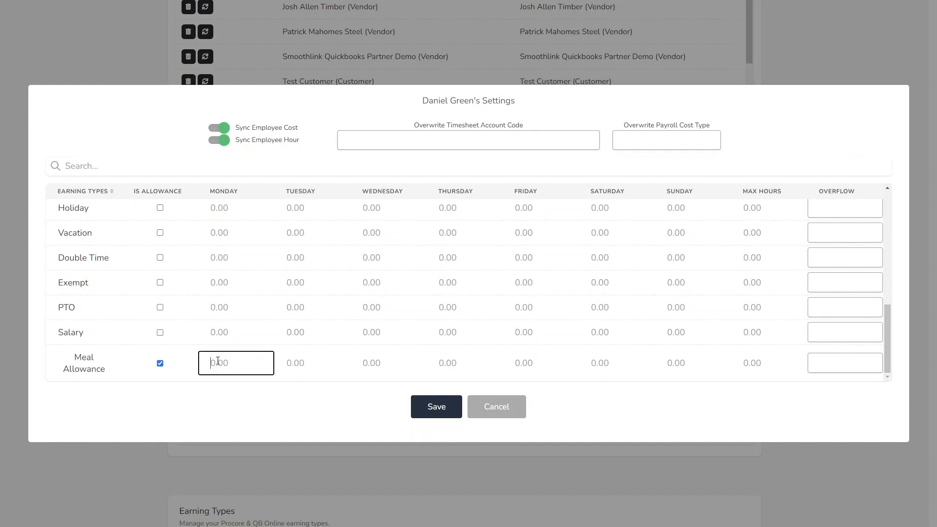
pyautogui.click(296, 370)
pyautogui.write('25')
pyautogui.click(371, 366)
pyautogui.write('25')
pyautogui.click(449, 363)
pyautogui.write('25')
pyautogui.click(517, 361)
pyautogui.write('25')
pyautogui.click(609, 365)
pyautogui.write('25')
pyautogui.click(679, 363)
pyautogui.write('25')
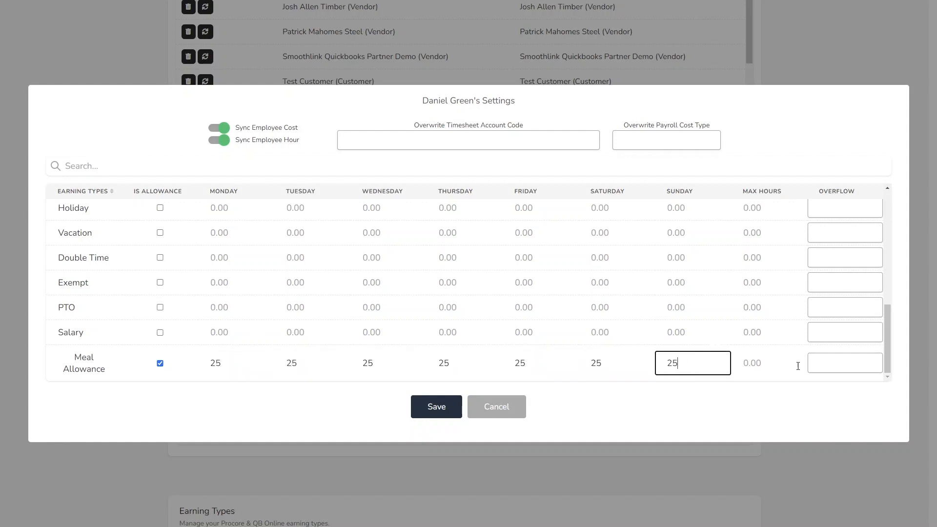
# Set the Meal Allowance overflow to Regular Time and its maximum hours to 4, and save the employee's settings.
pyautogui.click(834, 363)
pyautogui.click(836, 128)
pyautogui.click(753, 365)
pyautogui.write('4')
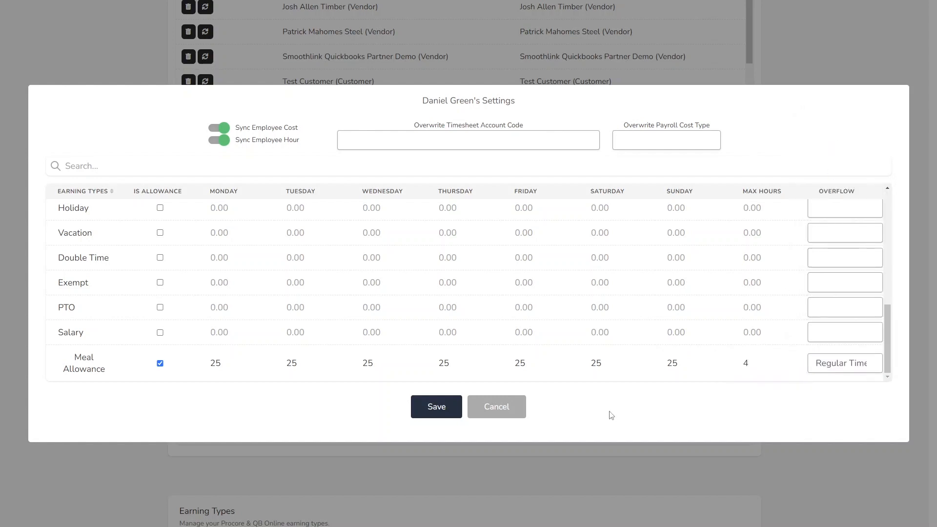
pyautogui.click(424, 412)
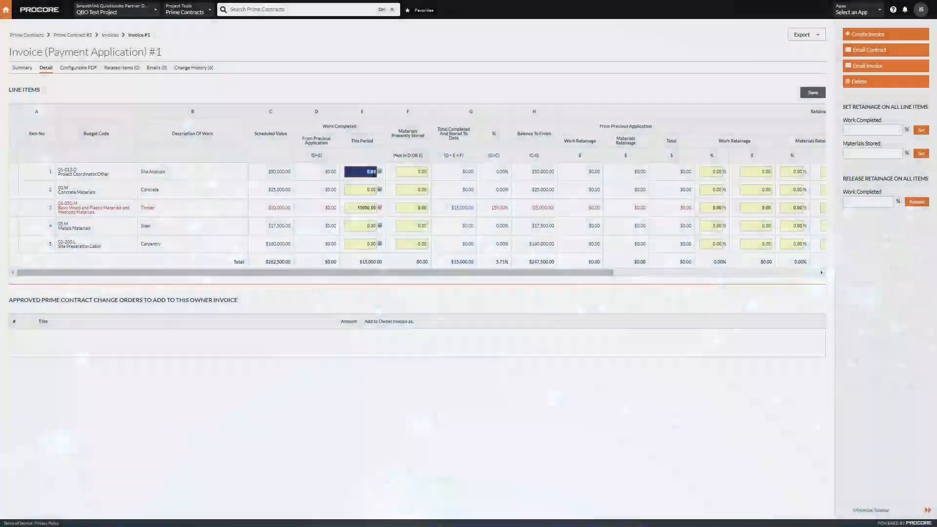
# In Procore's Invoice #1, enter this period's work: Site Analysis 10000, Concrete 5000, Timber 7500, Steel 6500 and Carpentry 20000, and save.
pyautogui.click(368, 190)
pyautogui.write('5000')
pyautogui.click(367, 208)
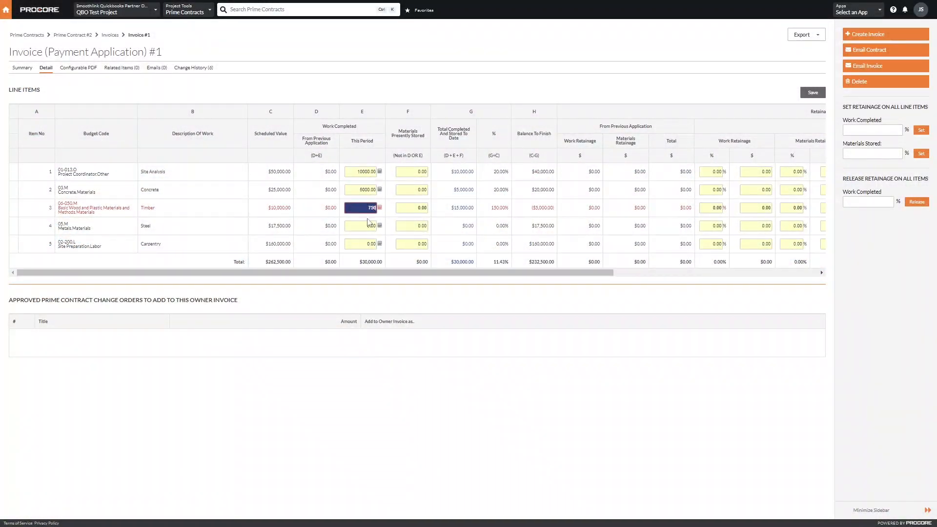
pyautogui.click(367, 225)
pyautogui.click(368, 244)
pyautogui.write('20000')
pyautogui.click(350, 296)
pyautogui.click(813, 93)
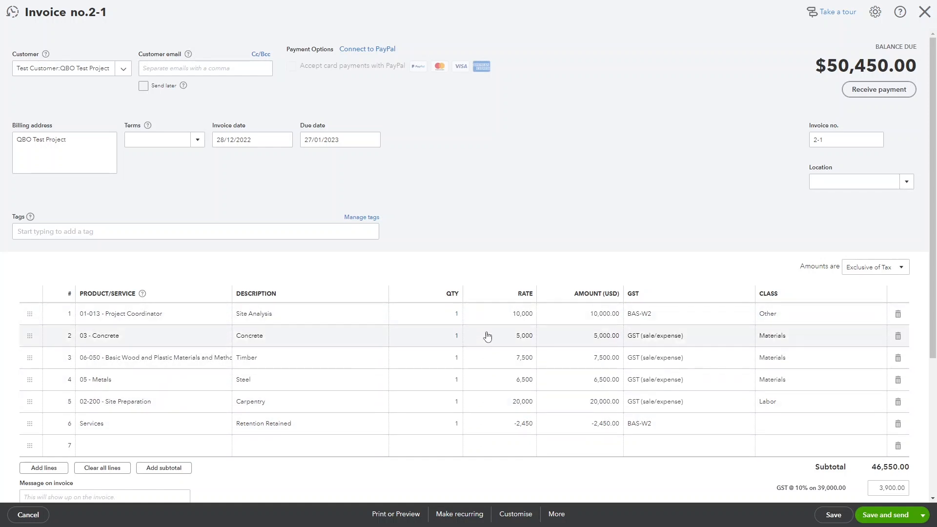
# Record the full payment for invoice 2-1 in QuickBooks Online and open the prime contract's received payments in Procore.
pyautogui.click(870, 93)
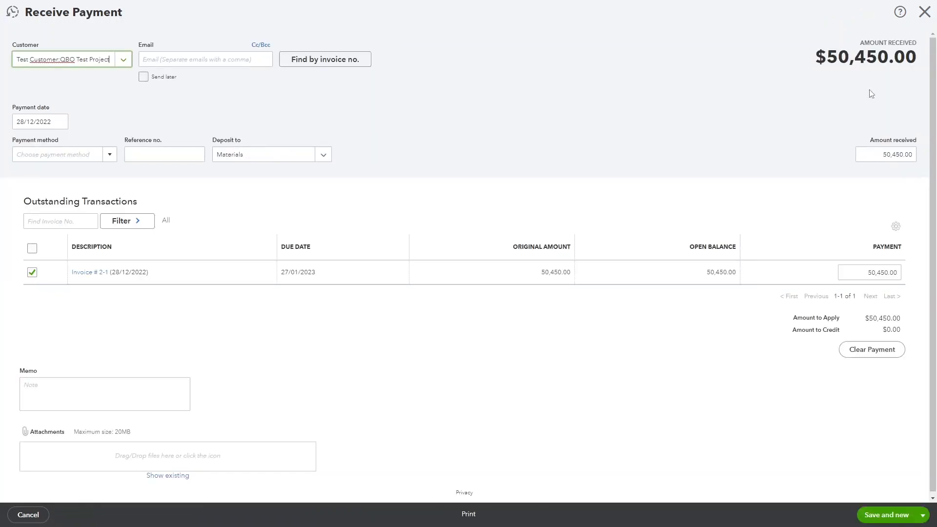
pyautogui.click(869, 516)
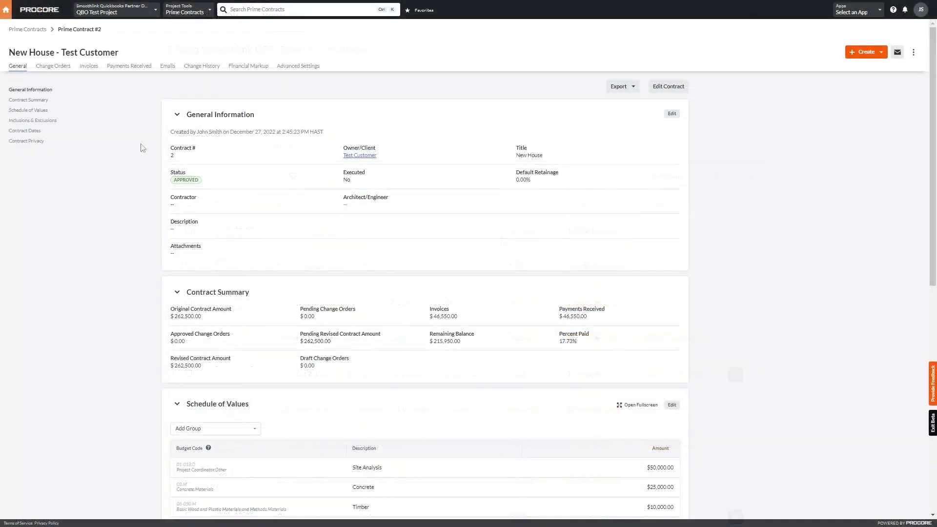
pyautogui.click(139, 72)
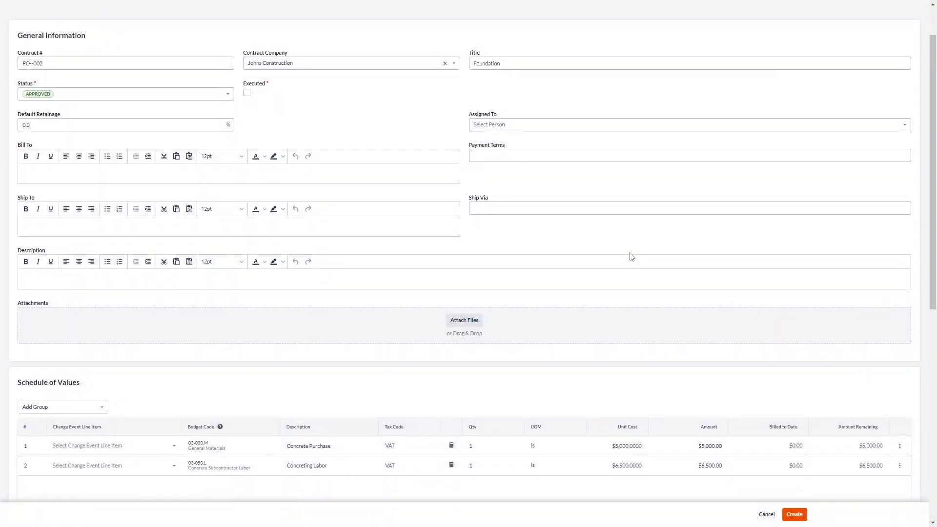
# Create purchase order PO--002 for Johns Construction in Procore, accepting budget codes 03-000.M and 03-050.L as non-budgeted line items.
pyautogui.scroll(-4, 632, 257)
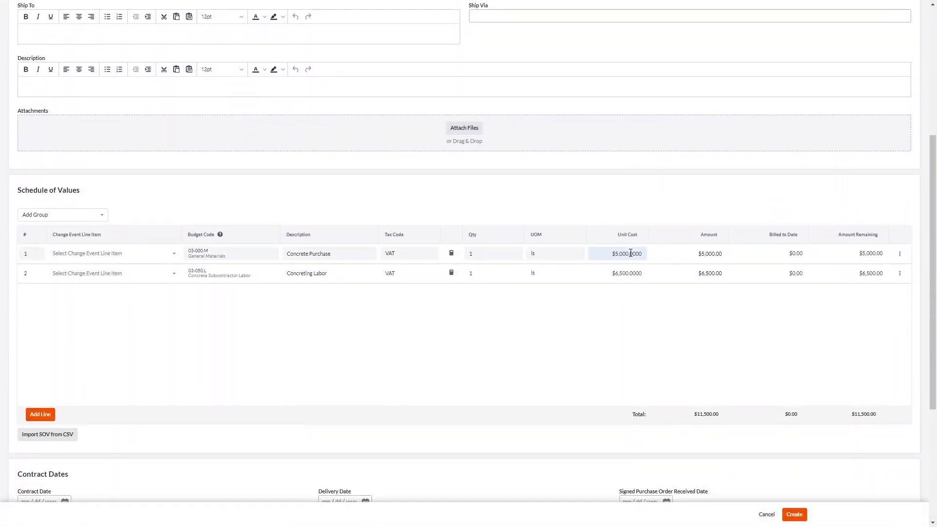
pyautogui.scroll(-4, 630, 254)
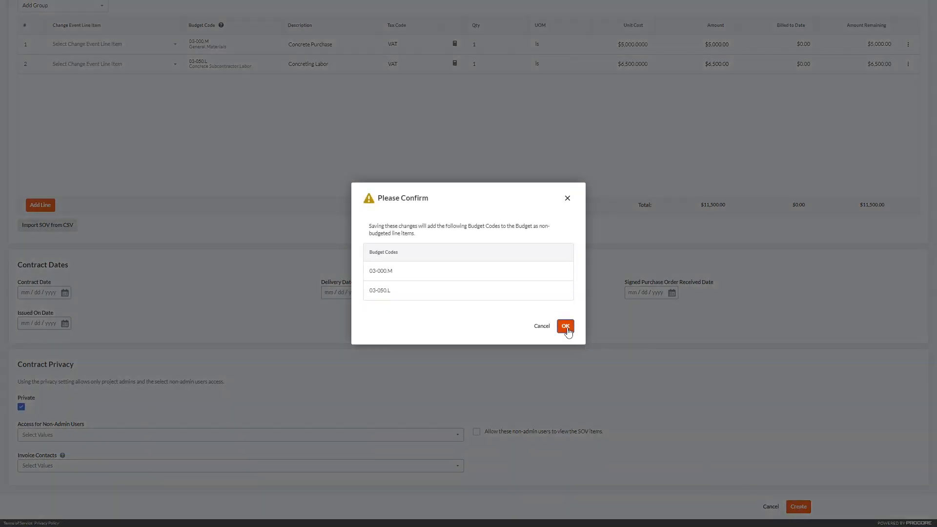
pyautogui.click(566, 327)
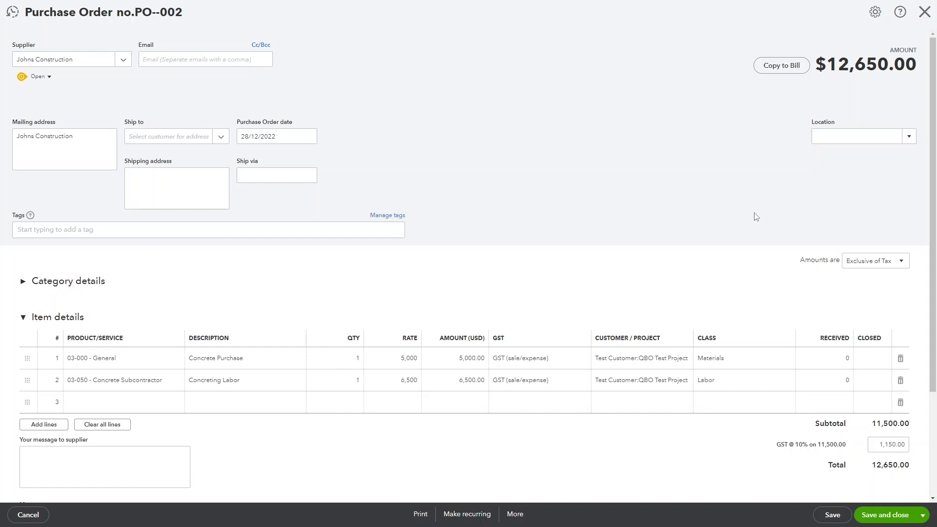
# Copy purchase order PO--002 into a bill in QuickBooks Online and save it with a Concreting Labor amount of 2000.
pyautogui.click(801, 72)
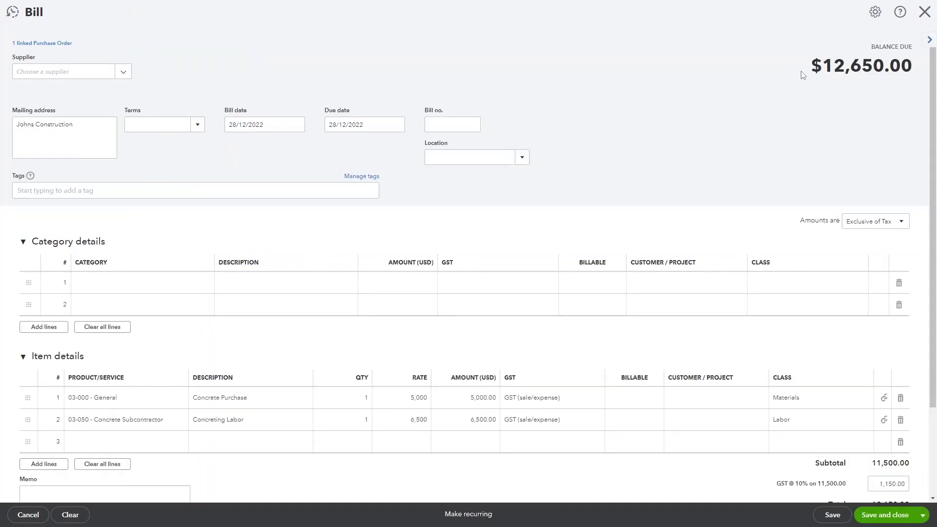
pyautogui.scroll(-3, 708, 146)
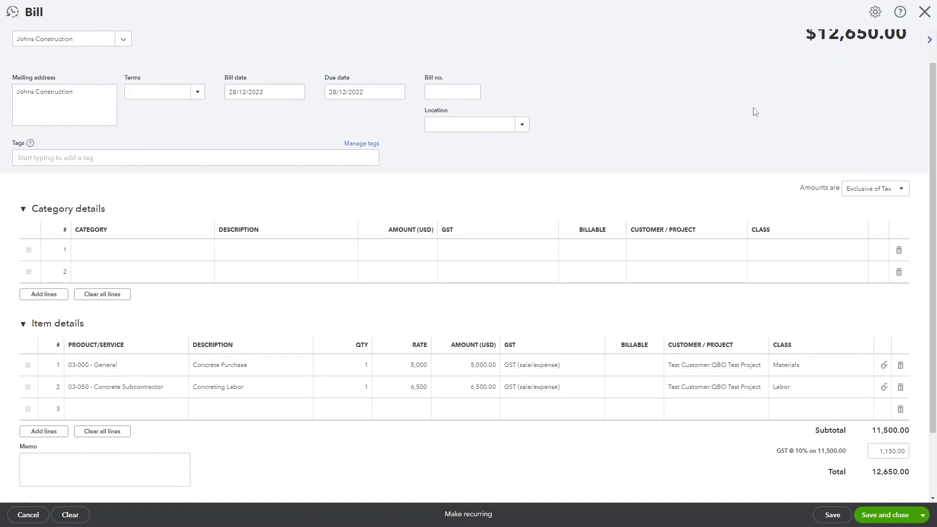
pyautogui.click(490, 288)
pyautogui.write('5,000')
pyautogui.click(483, 309)
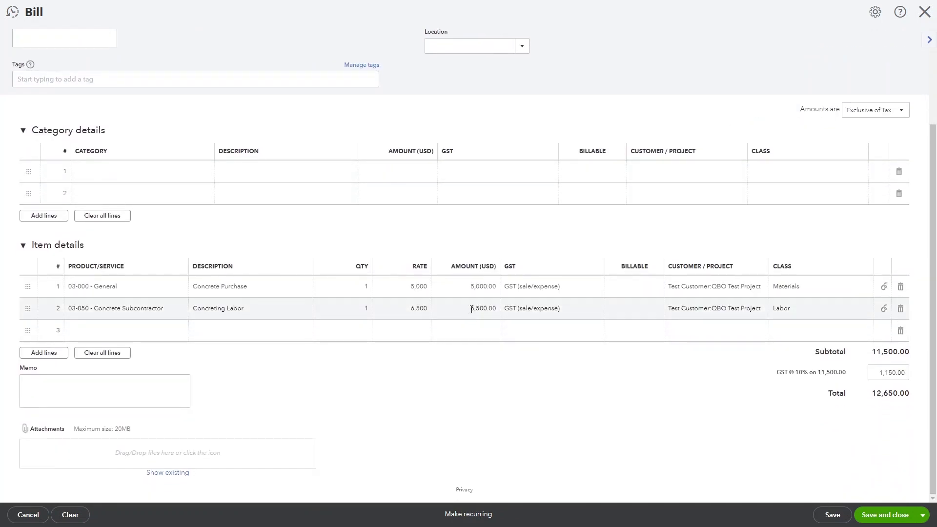
pyautogui.write('2000')
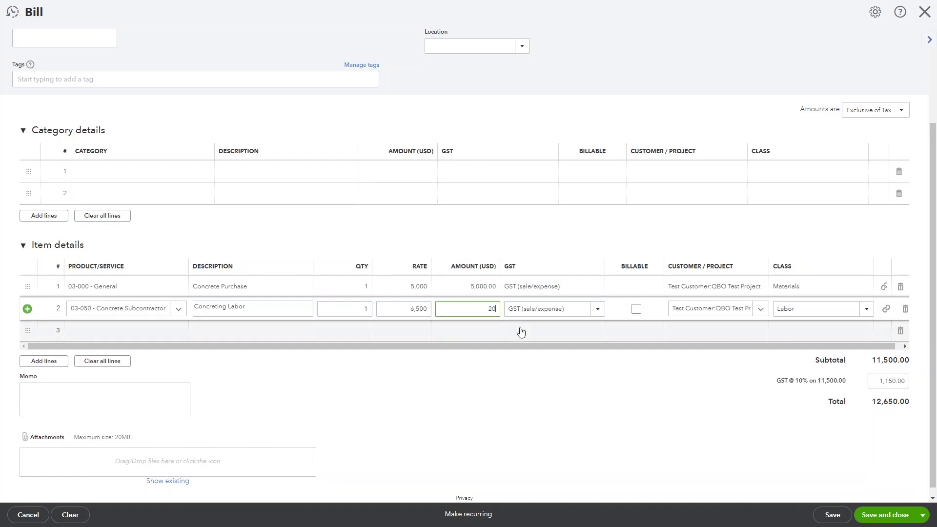
pyautogui.click(500, 382)
pyautogui.click(886, 515)
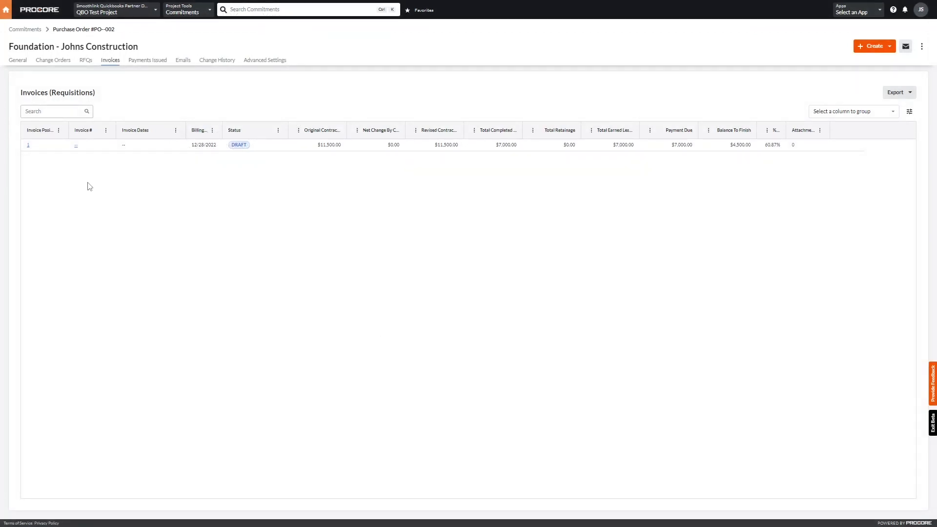
# Open PO--002's invoice, and on a new invoice for PO--003 set total completed to 15% for Carpentry Labor and 80% for Construction Materials.
pyautogui.click(28, 145)
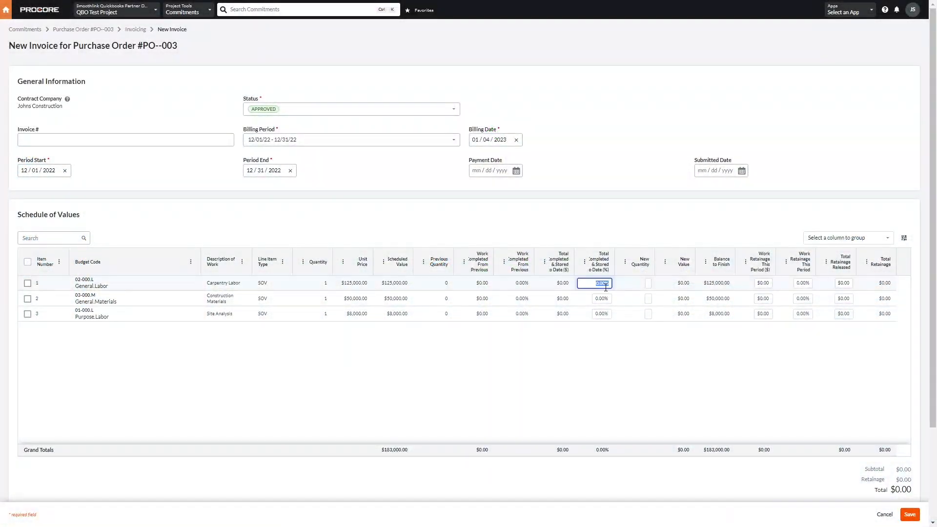
pyautogui.write('15')
pyautogui.click(600, 298)
pyautogui.write('80')
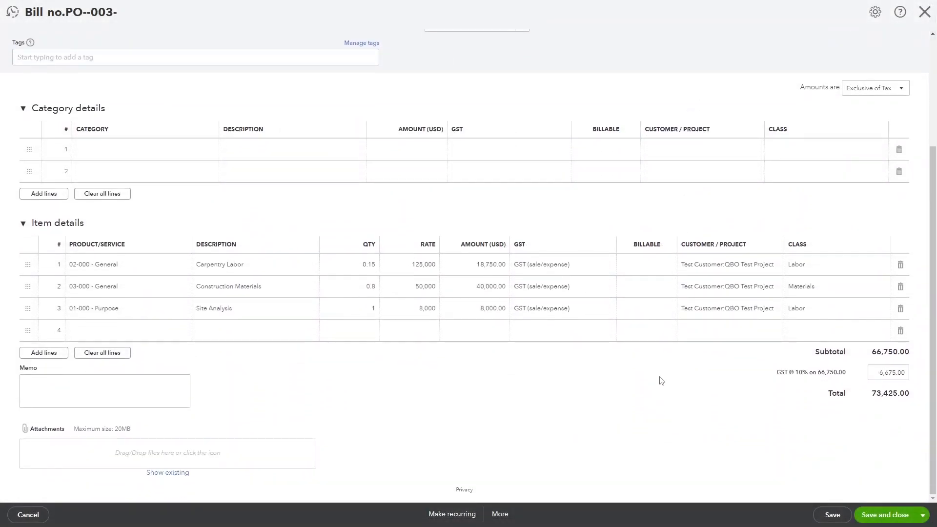
# Pay bill PO--003- for Johns Construction in full in QuickBooks Online and open the purchase order's issued payments in Procore.
pyautogui.scroll(3, 660, 385)
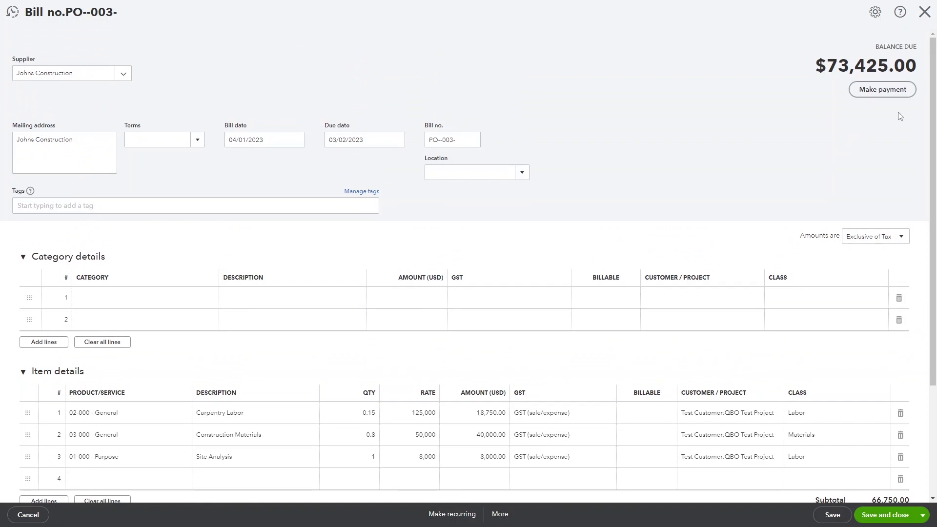
pyautogui.click(905, 98)
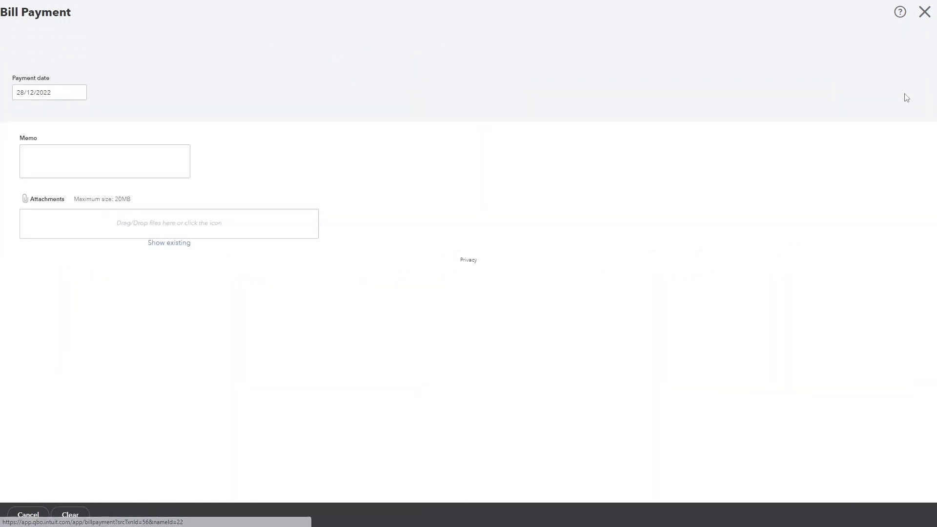
pyautogui.click(880, 520)
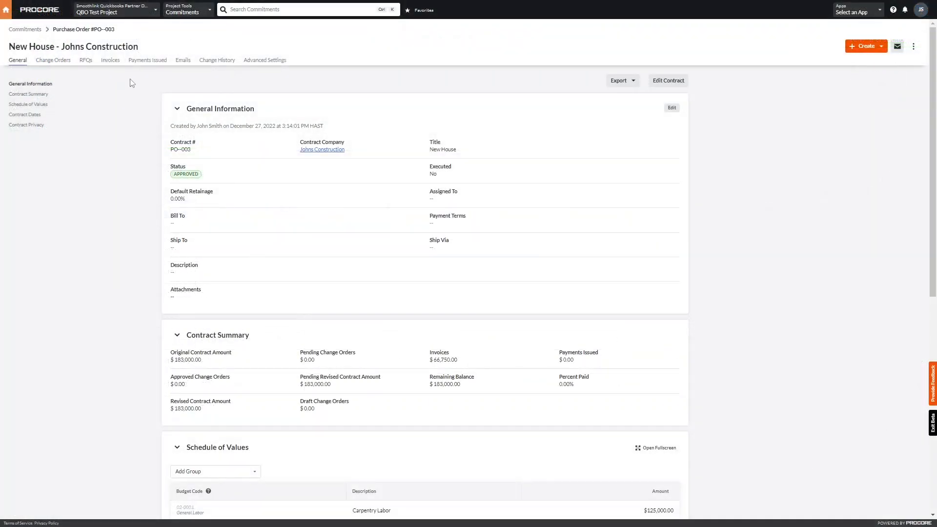
pyautogui.click(140, 60)
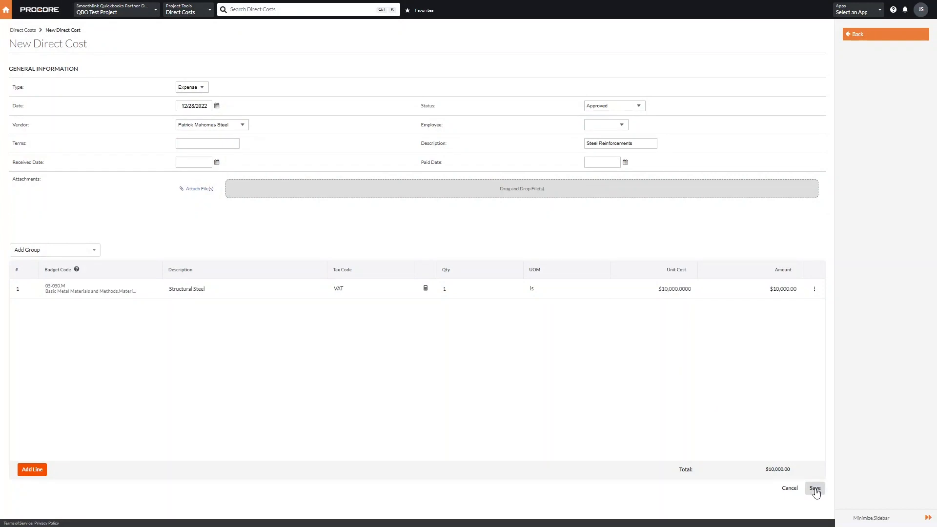
# Save the approved Steel Reinforcements expense for Patrick Mahomes Steel as a direct cost in Procore.
pyautogui.click(814, 488)
pyautogui.click(565, 316)
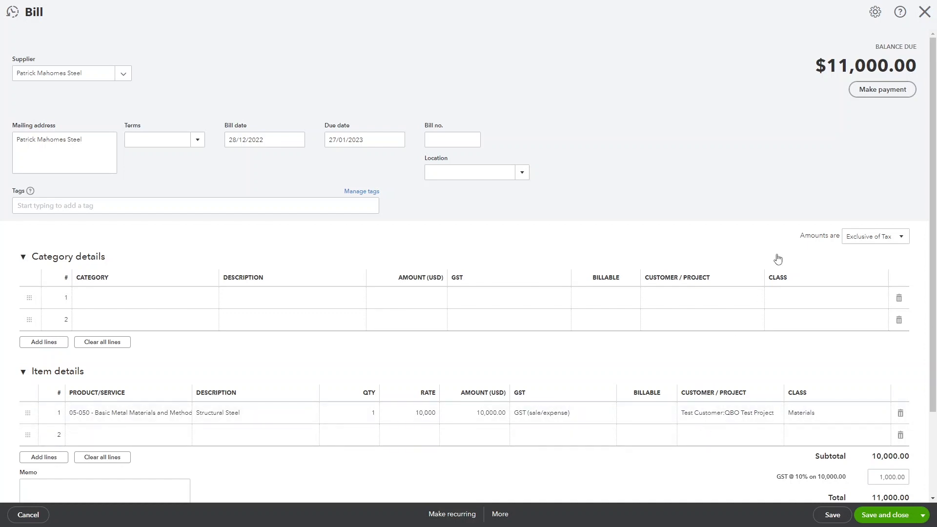
# Pay the 11,000 Patrick Mahomes Steel bill in full in QuickBooks Online and open synced invoice 60 from Smoothlink's sync logs.
pyautogui.click(890, 90)
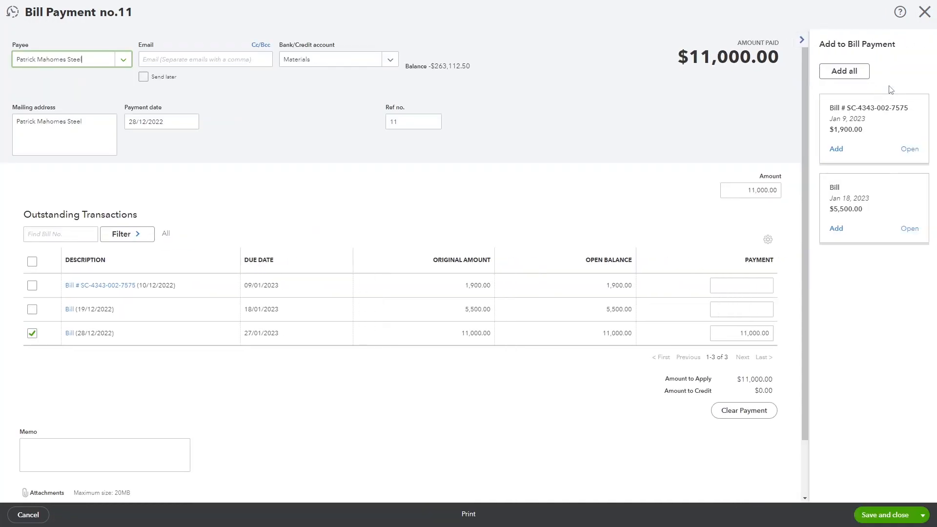
pyautogui.click(800, 41)
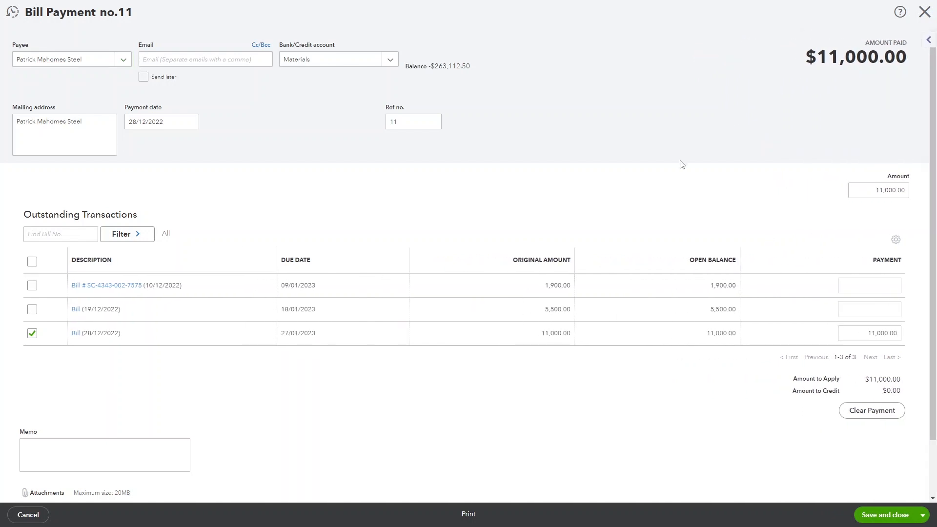
pyautogui.hotkey('ctrl', 'alt', 'd')
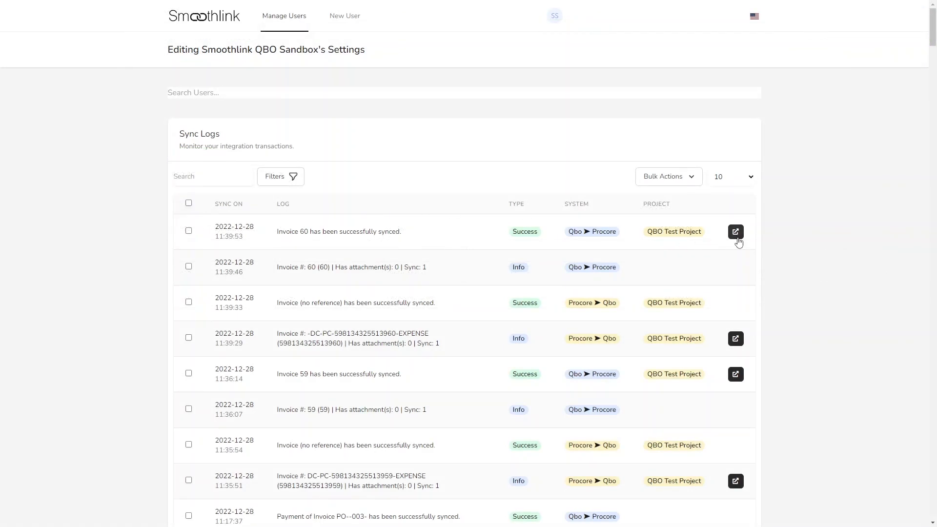
pyautogui.click(737, 235)
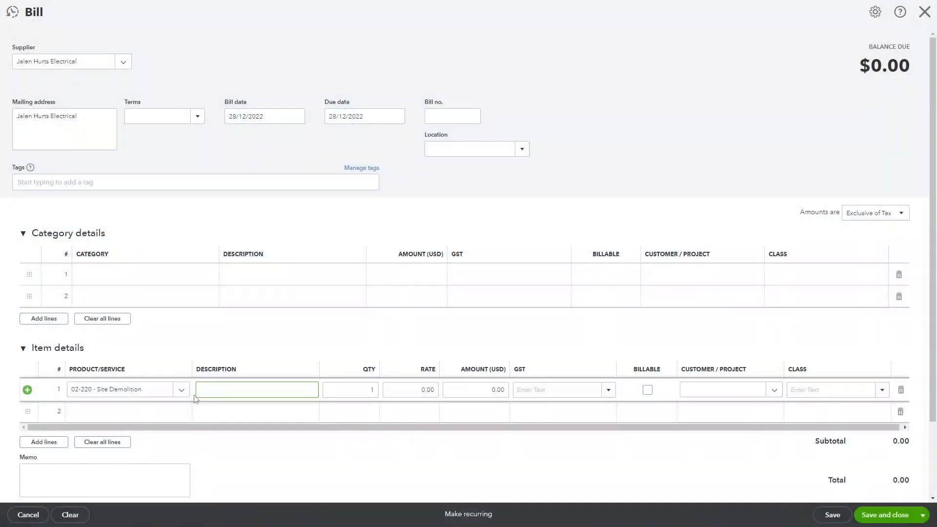
# On the Jalen Hurts Electrical bill, set the item to 02-200 - Site Preparation at a rate of 5,000 and assign it to QBO Test Project.
pyautogui.click(183, 394)
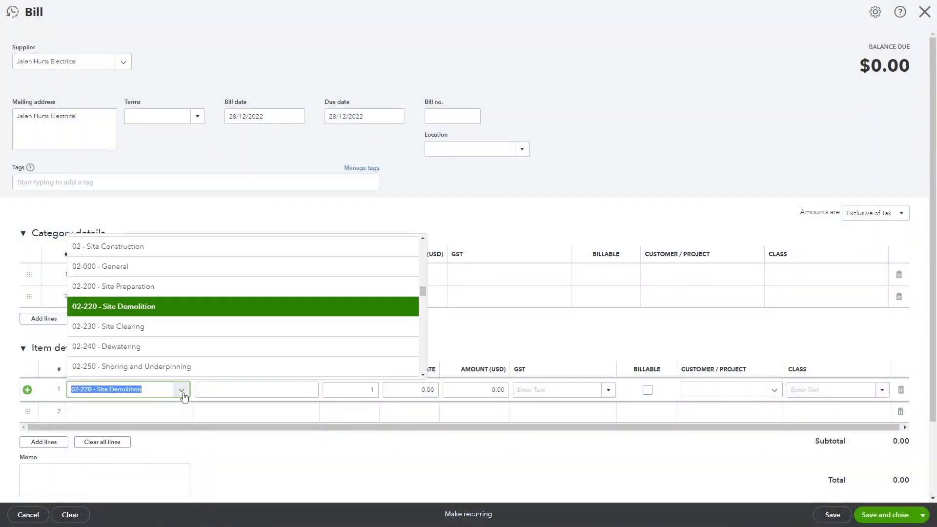
pyautogui.click(135, 288)
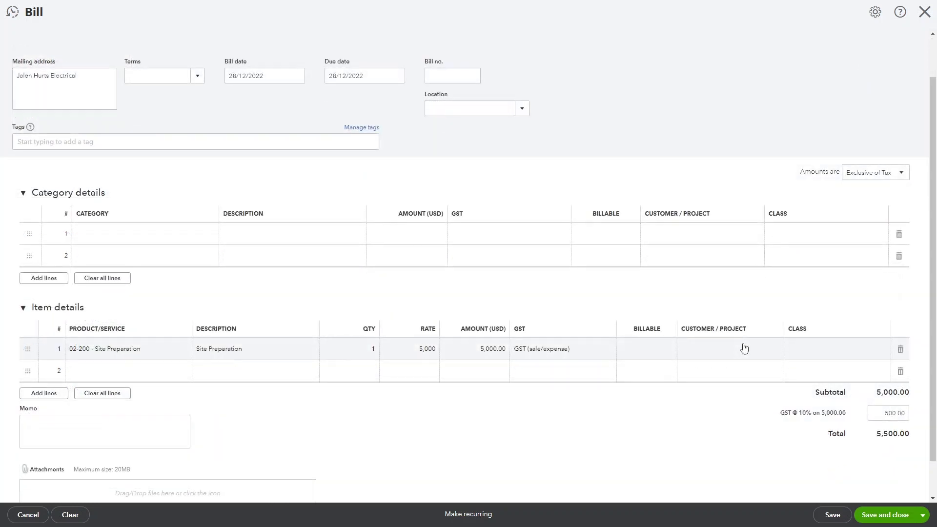
pyautogui.click(744, 348)
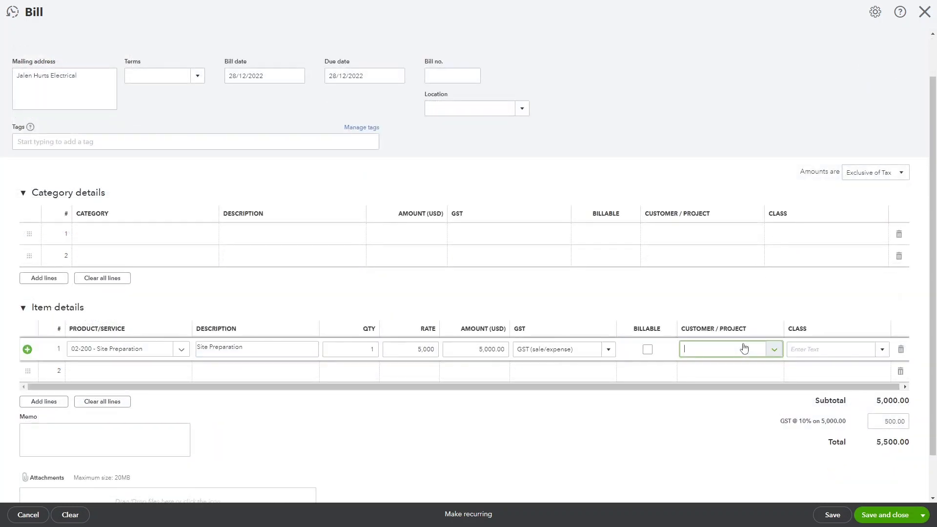
pyautogui.click(779, 350)
pyautogui.scroll(-5, 749, 433)
pyautogui.click(743, 471)
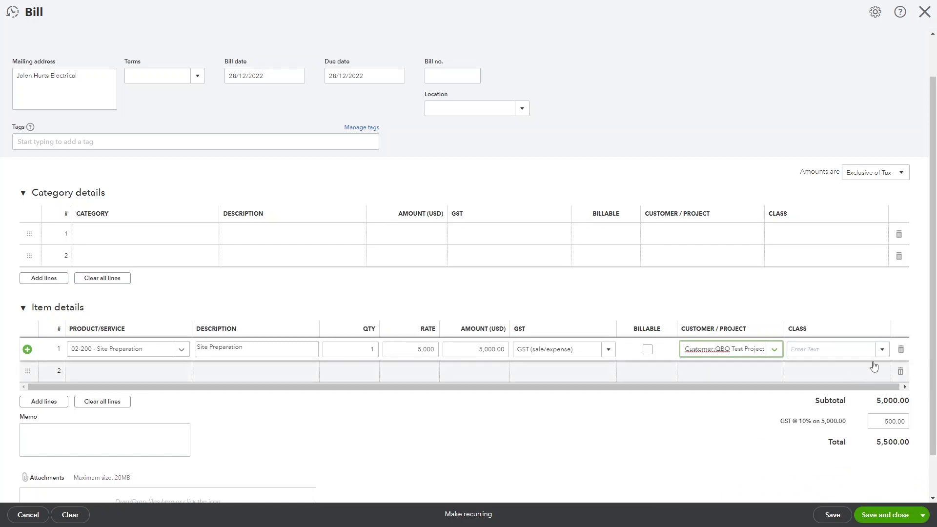
# Set the Site Preparation line's class to Labor, and save and close the bill.
pyautogui.click(882, 350)
pyautogui.click(850, 406)
pyautogui.click(827, 298)
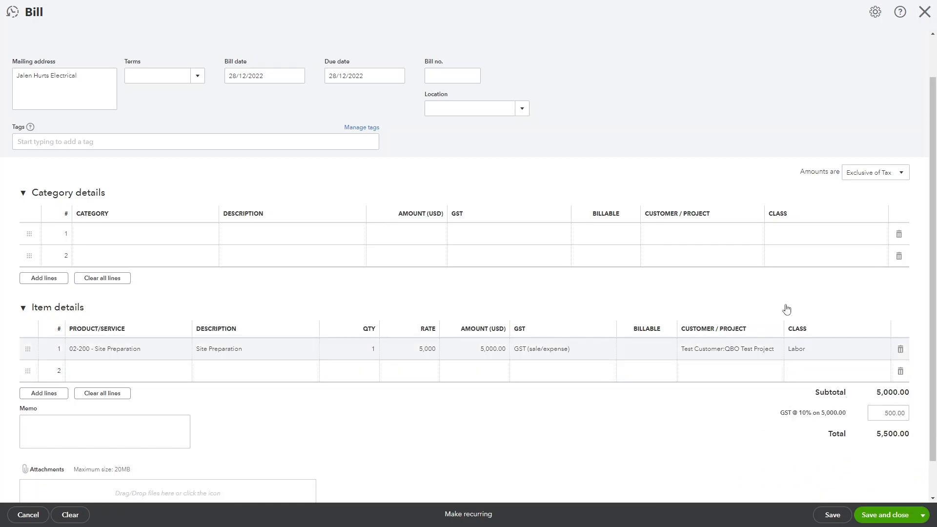
pyautogui.scroll(1, 724, 425)
pyautogui.click(871, 515)
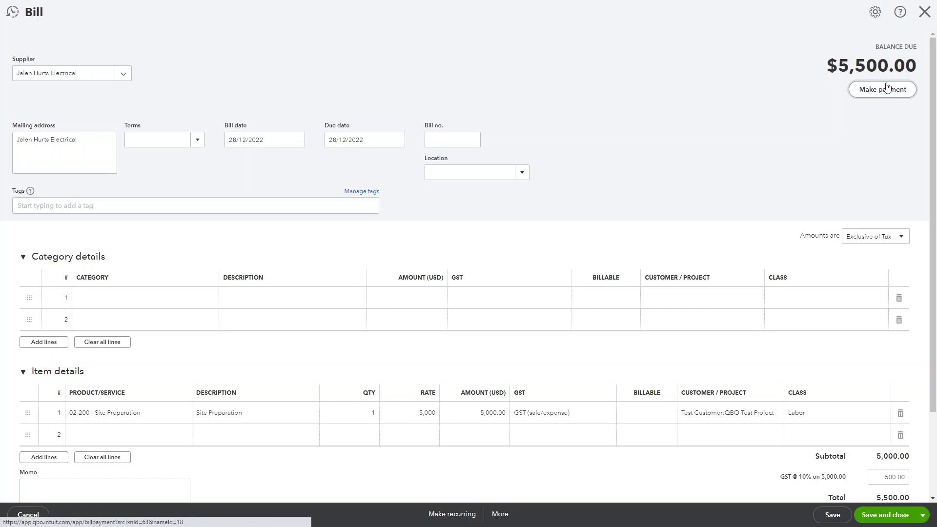
# Record full payment of 5,500 for the Jalen Hurts Electrical bill dated 28/12/2022, and save and close it.
pyautogui.click(888, 87)
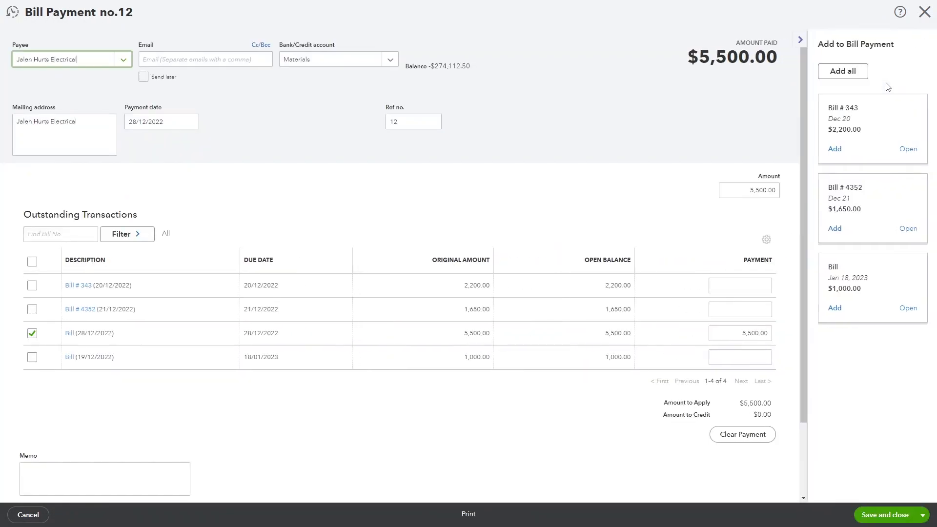
pyautogui.click(877, 521)
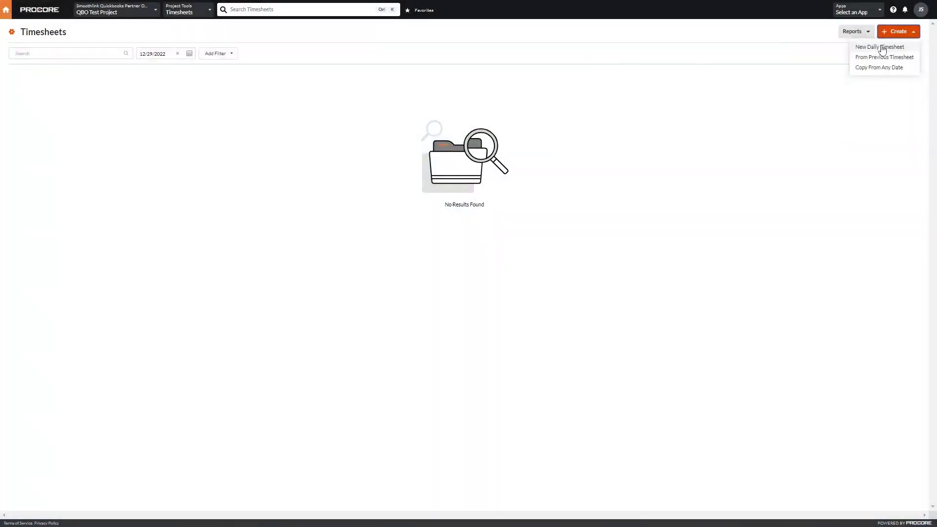
# Create and submit a 12/29/2022 daily timesheet in Procore for the listed employee with cost code 01-000 - Purpose, 8 hours and a description.
pyautogui.click(881, 47)
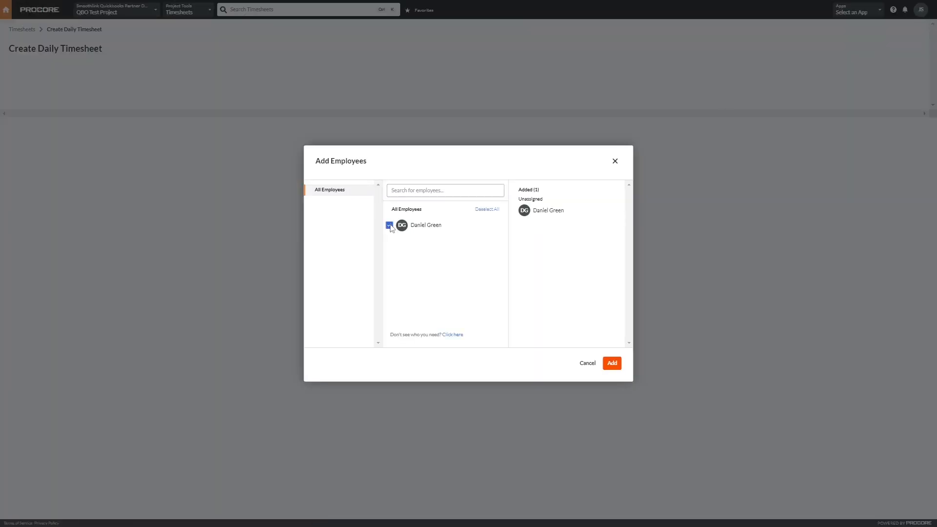
pyautogui.click(612, 364)
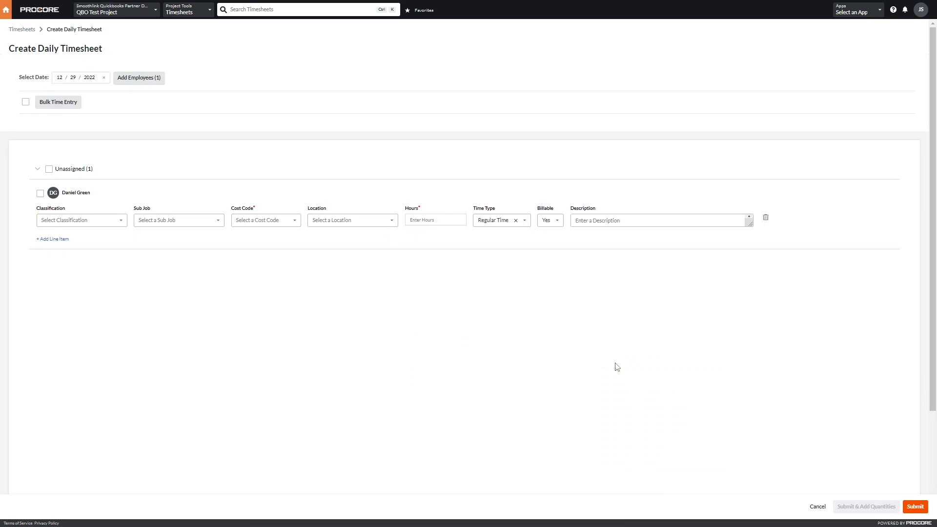
pyautogui.click(273, 225)
pyautogui.click(286, 270)
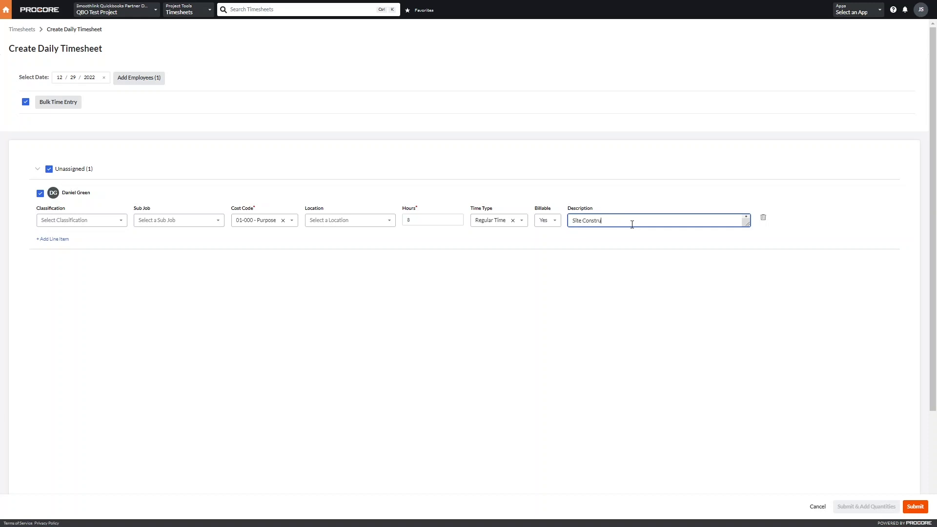
pyautogui.click(916, 507)
pyautogui.click(39, 160)
pyautogui.click(41, 161)
pyautogui.click(45, 195)
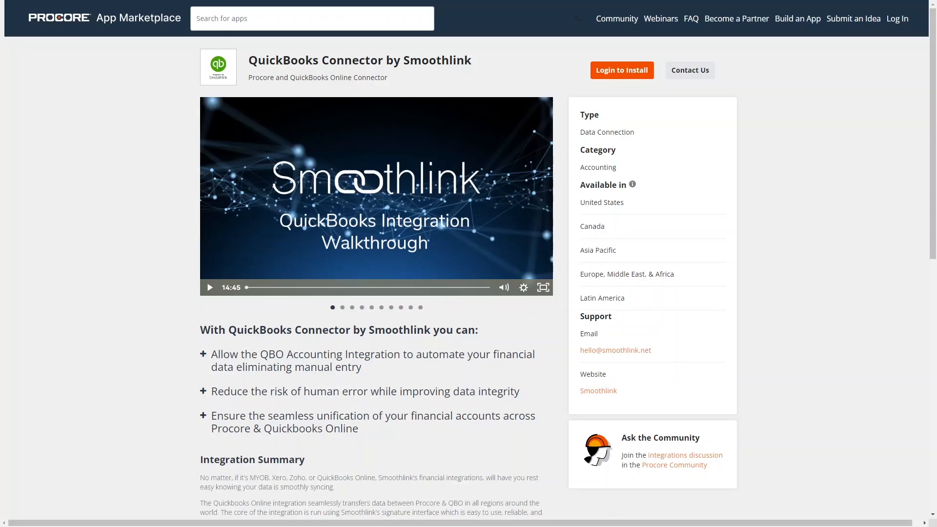
# Read the QuickBooks Connector by Smoothlink listing in the Procore App Marketplace, down to its requirements, required tools and helpful links.
pyautogui.scroll(-10, 469, 273)
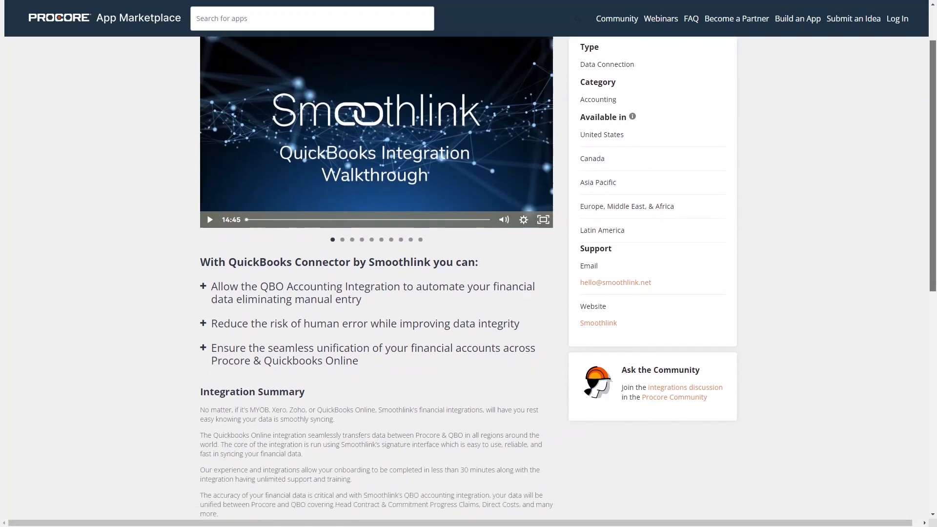
pyautogui.scroll(-1, 469, 273)
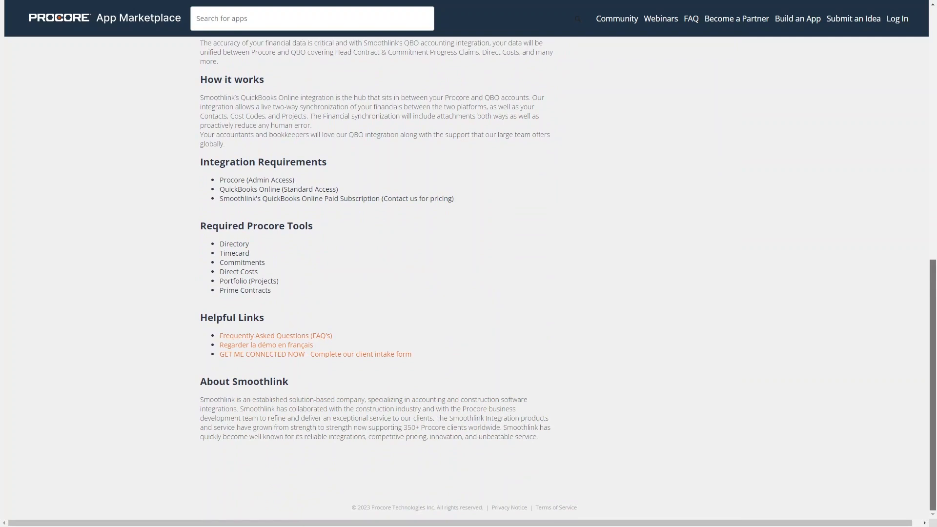